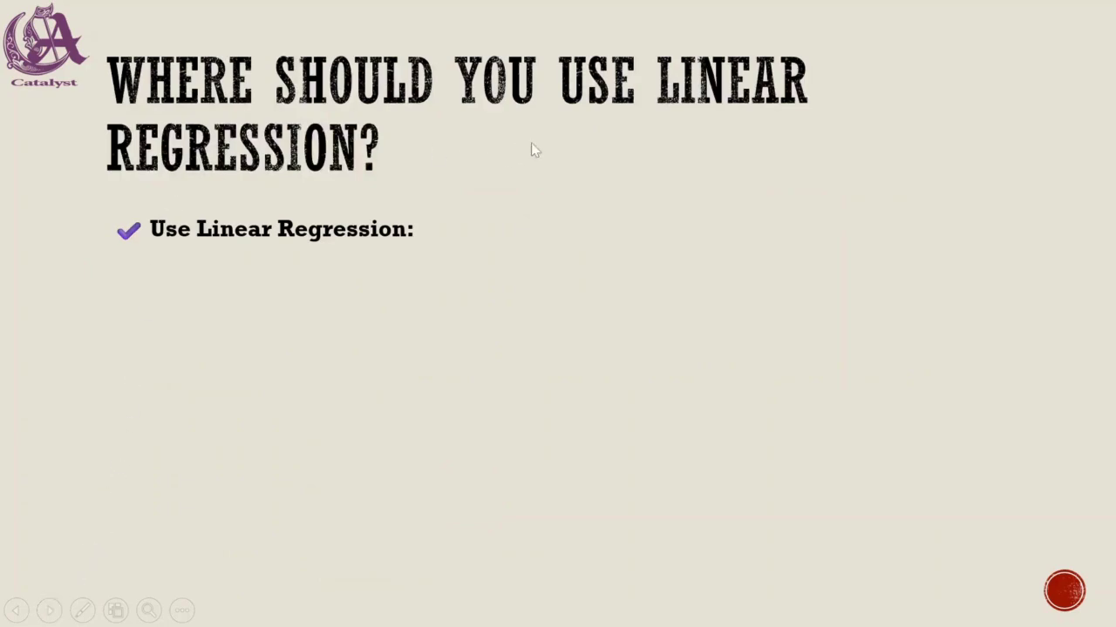
Reveal the continuous-value prediction bullet and advance to the Orange Data Mining slide.
click(191, 324)
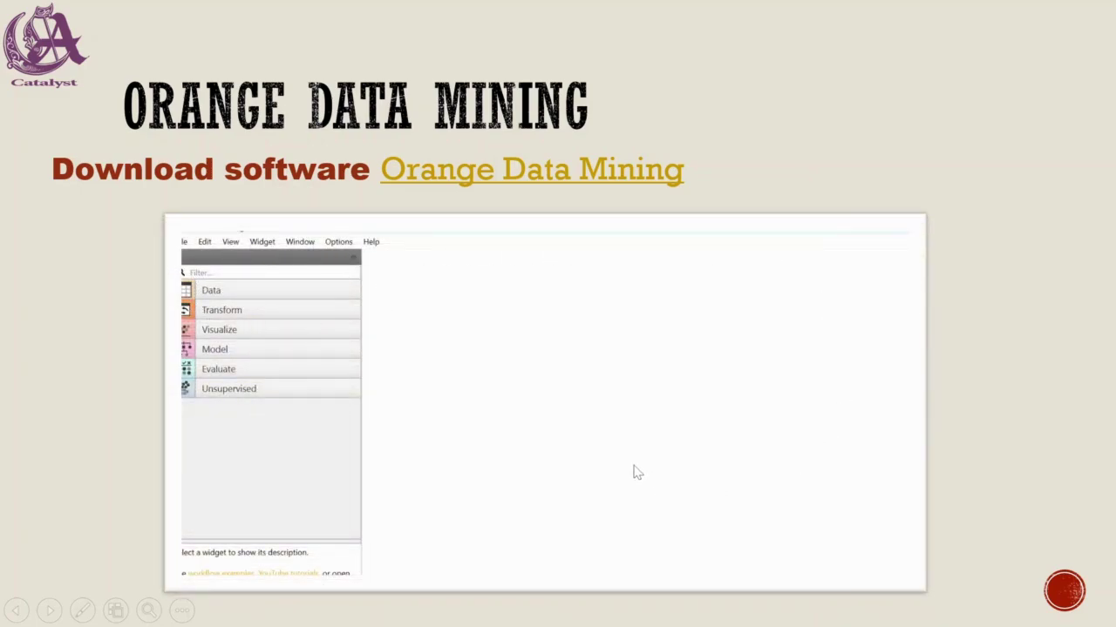
End the slide show and bring up the Food Price Index workflow maximized in Orange.
key(Escape)
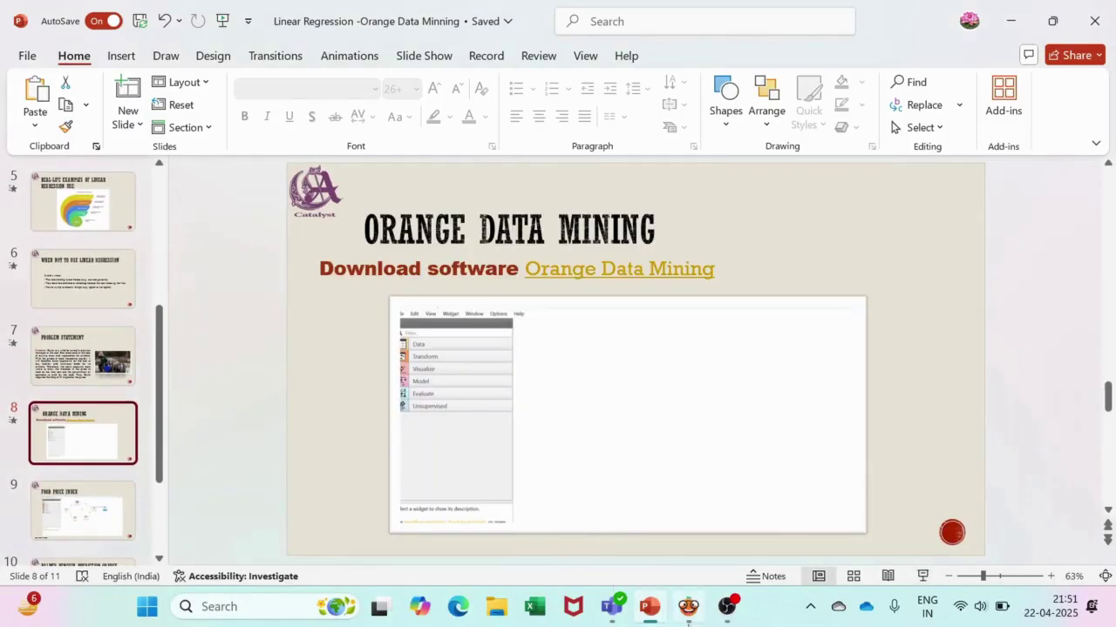
mouse_move(695, 611)
click(682, 531)
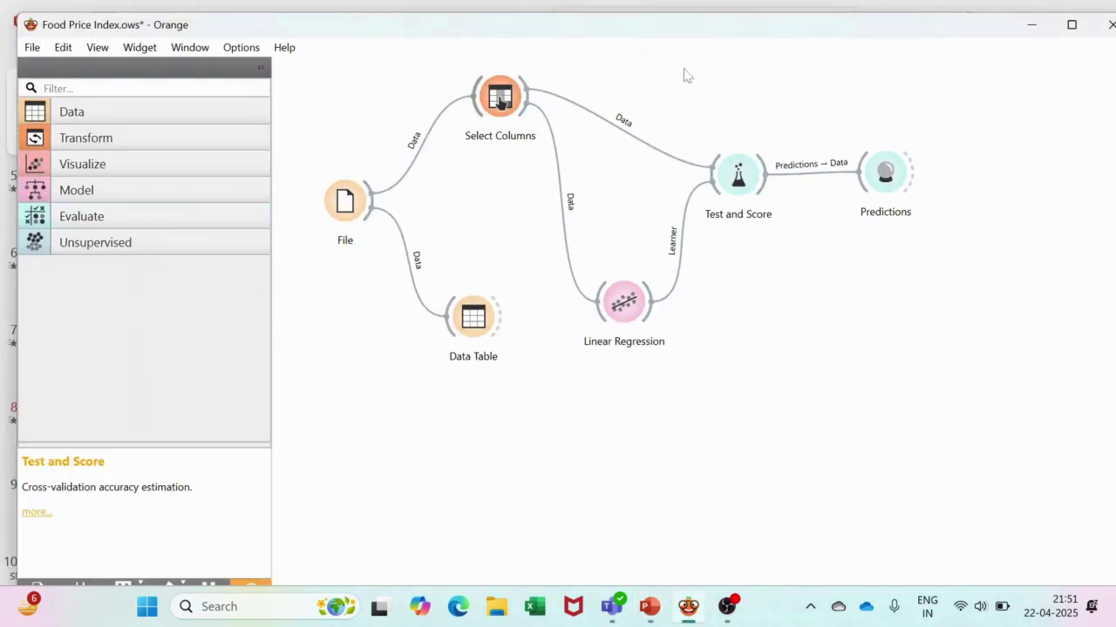
click(1071, 26)
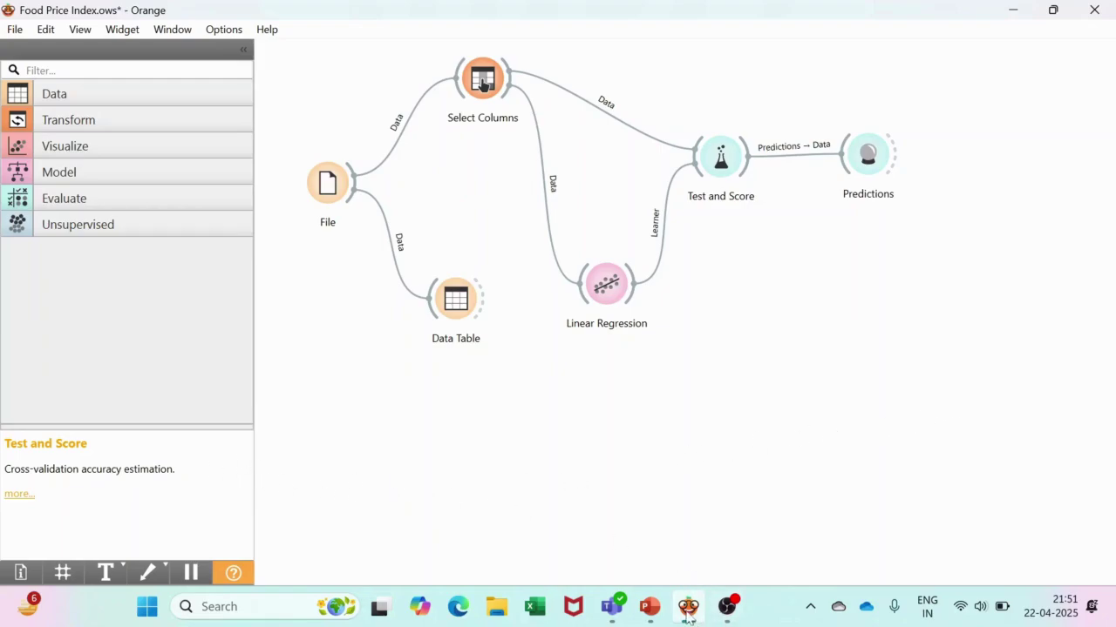
mouse_move(688, 617)
Start a new maximized untitled workflow via File > New and expand the Data widgets.
click(20, 33)
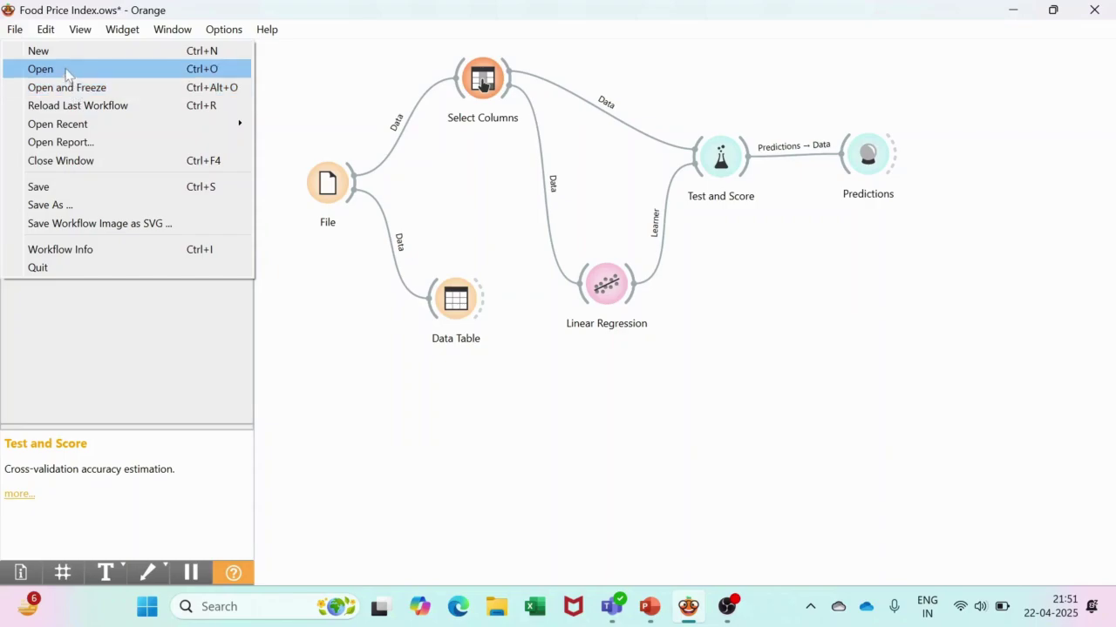
click(85, 52)
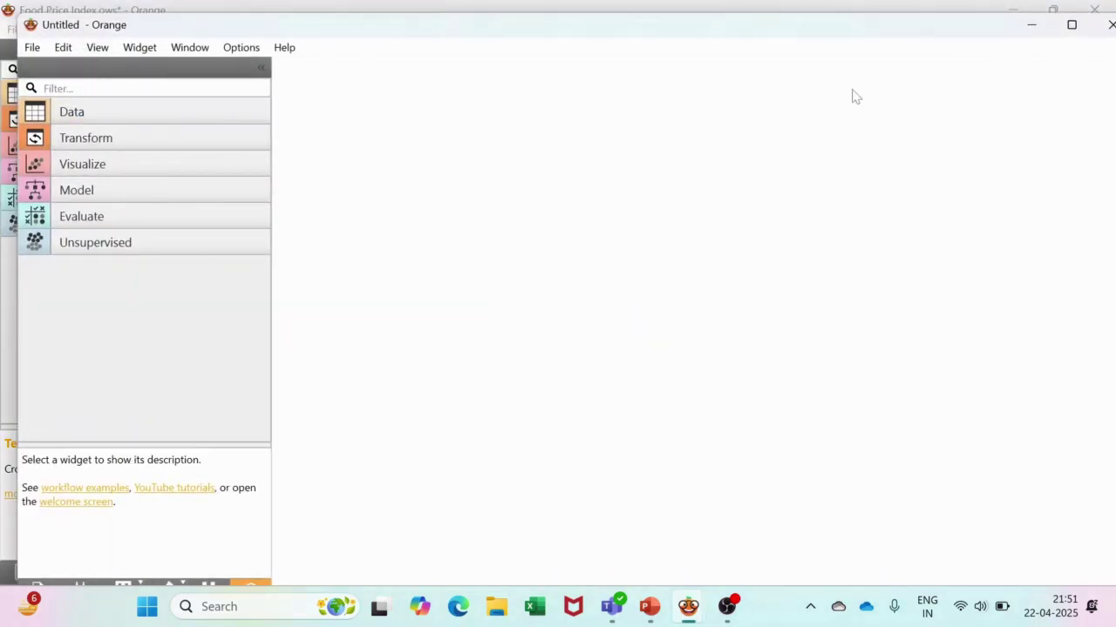
click(1078, 31)
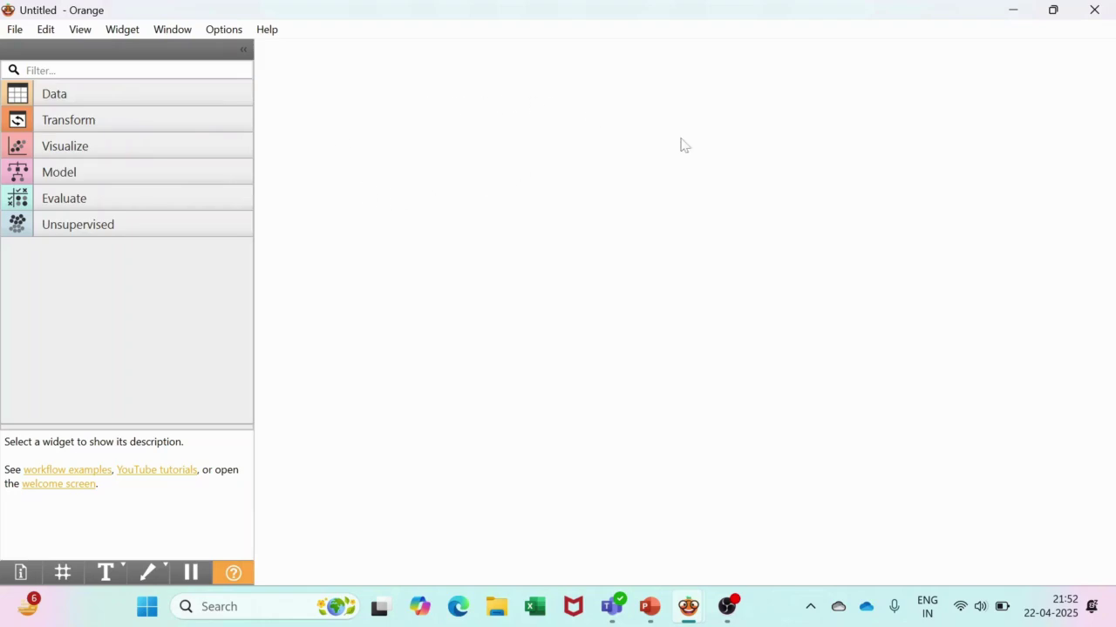
click(98, 90)
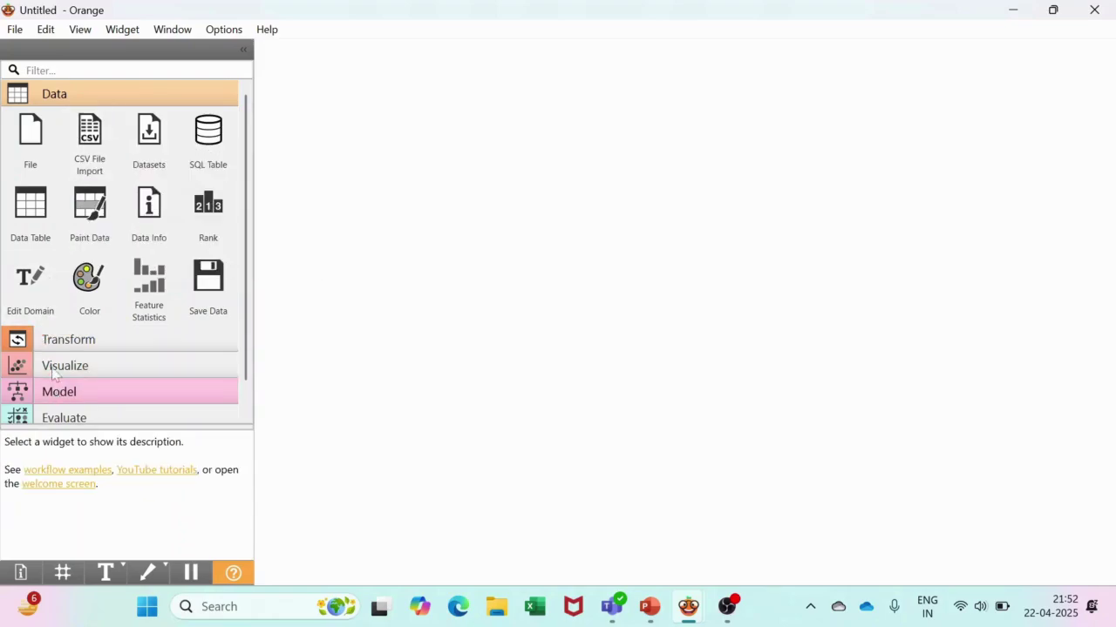
Add a File widget loading food_price_indices_data_apr (1).xls and edit the Food Price Index column name.
click(30, 140)
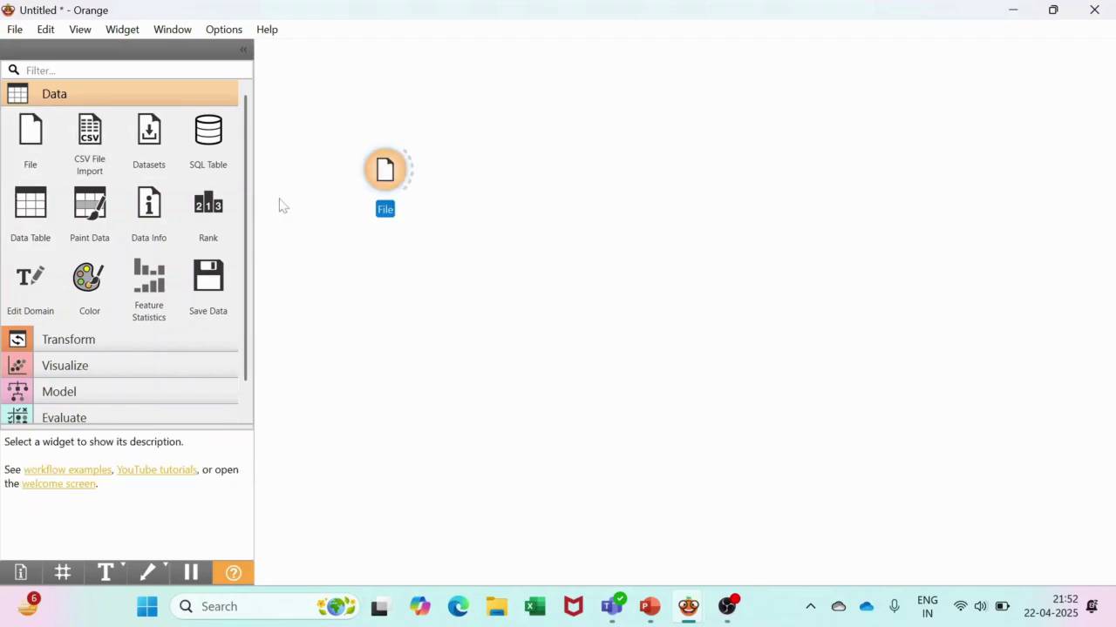
double_click(386, 171)
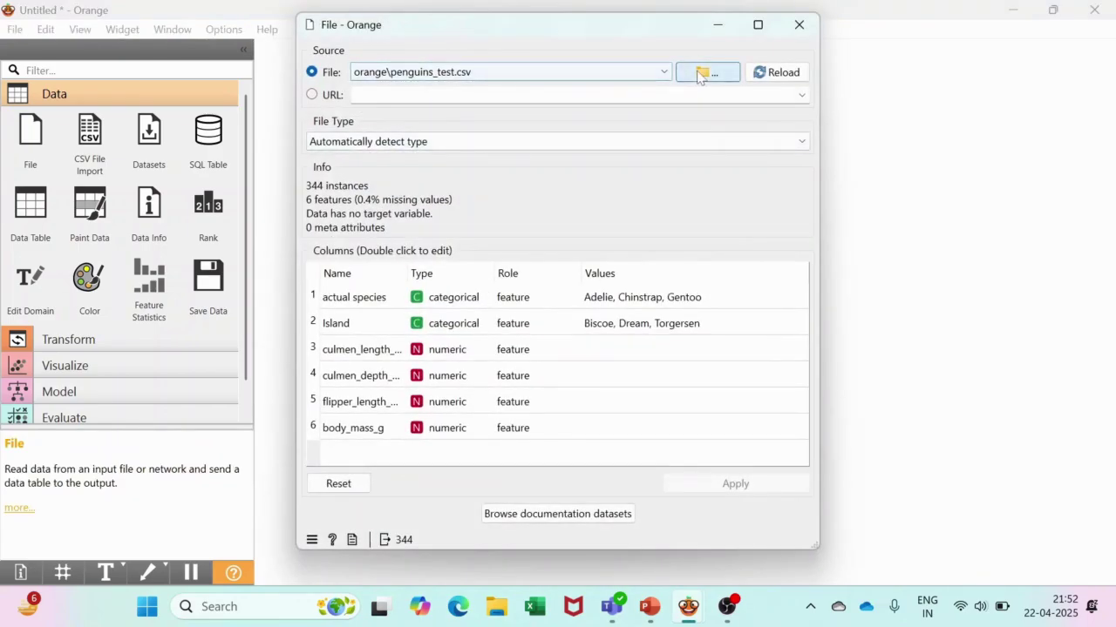
click(705, 73)
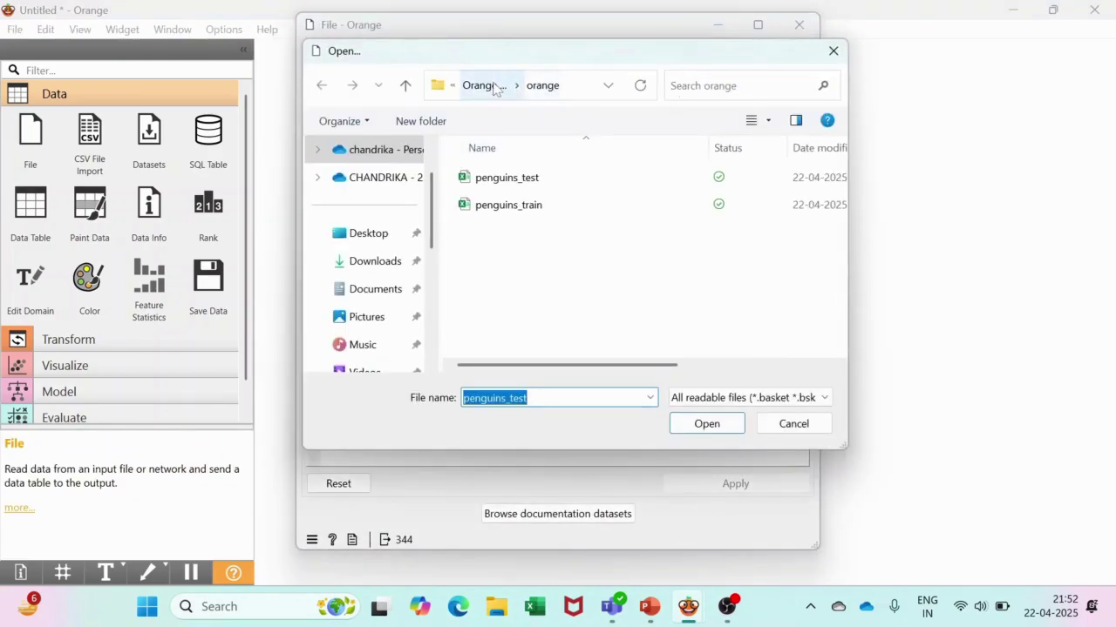
click(493, 85)
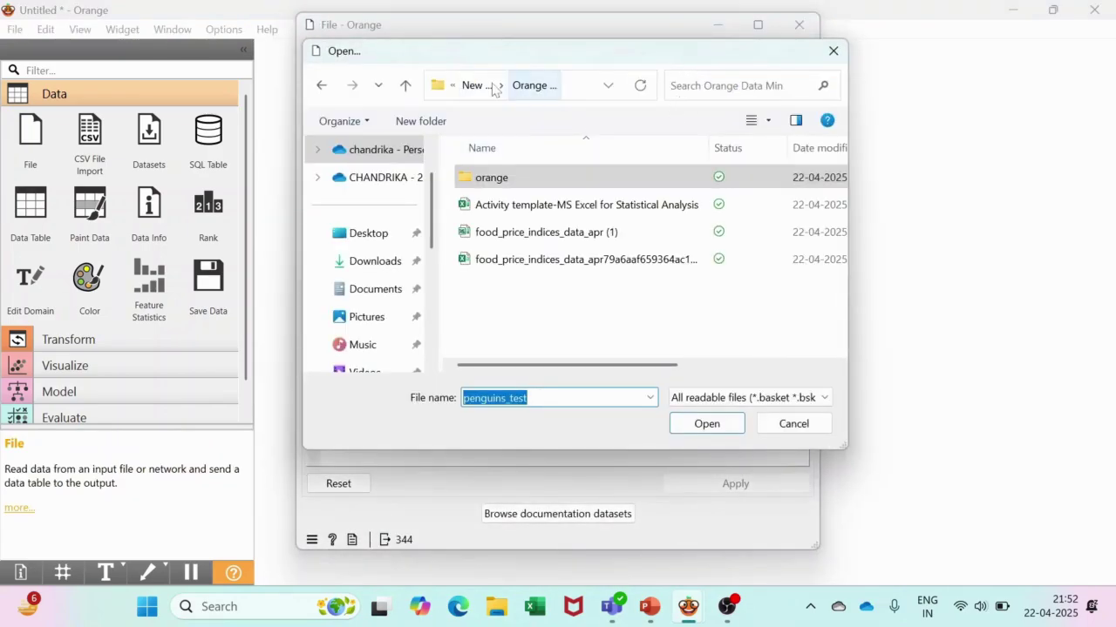
click(553, 241)
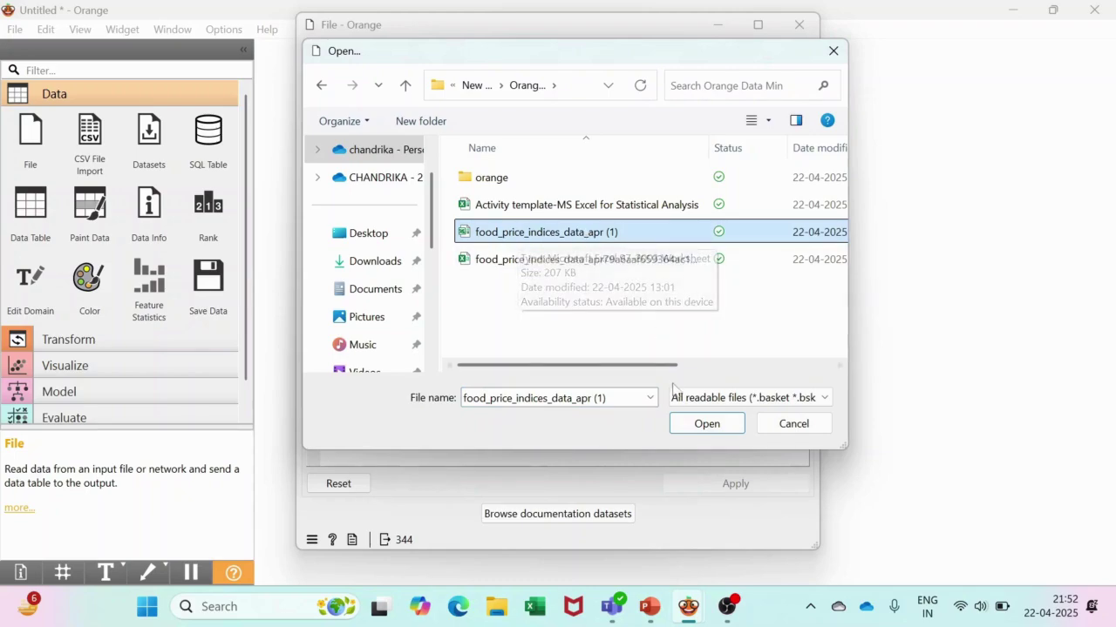
click(697, 425)
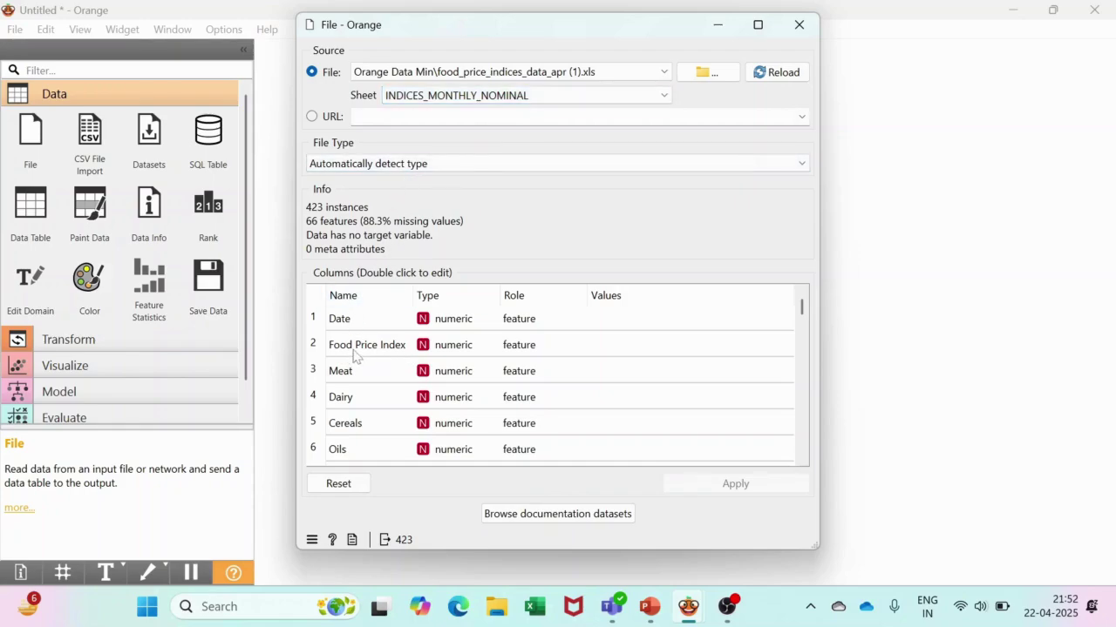
double_click(389, 352)
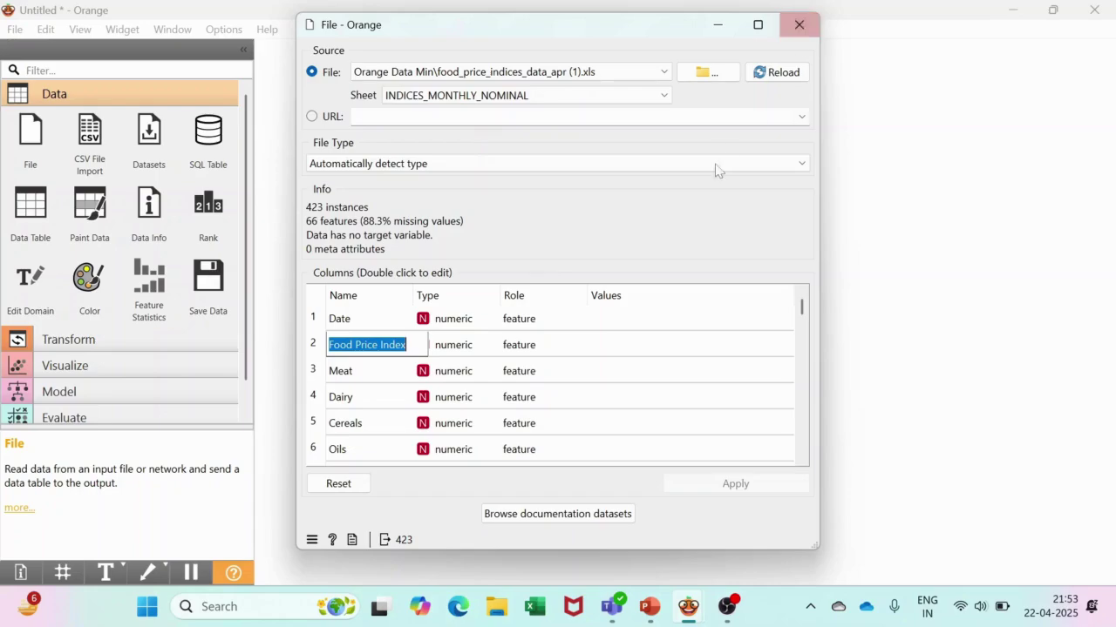
key(Return)
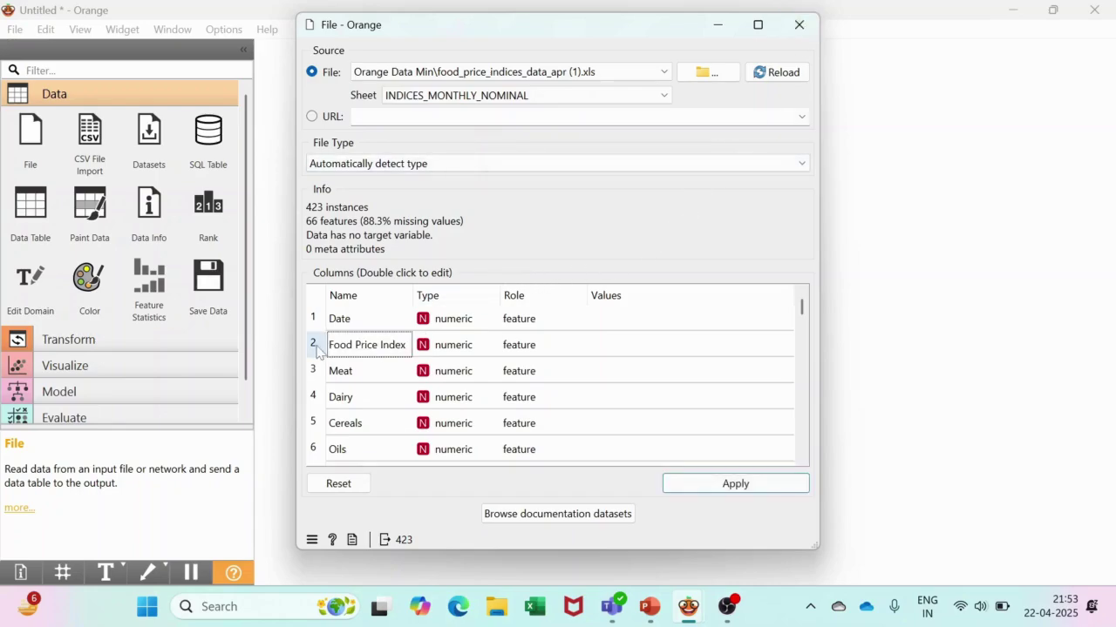
Place a Data Table widget beside the File widget.
click(800, 25)
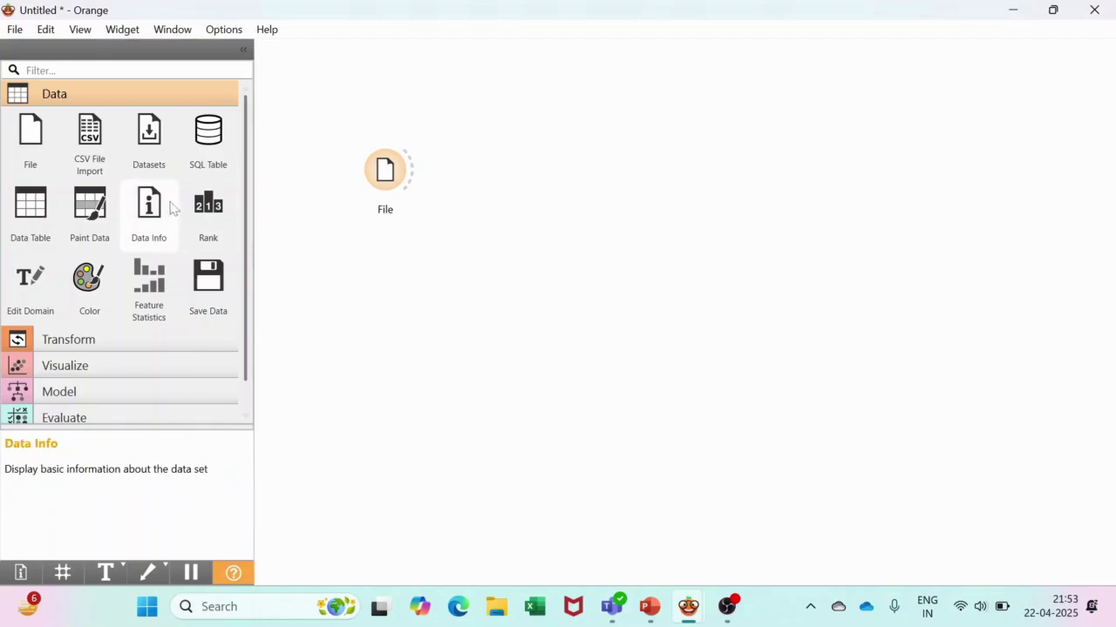
drag(23, 216, 484, 252)
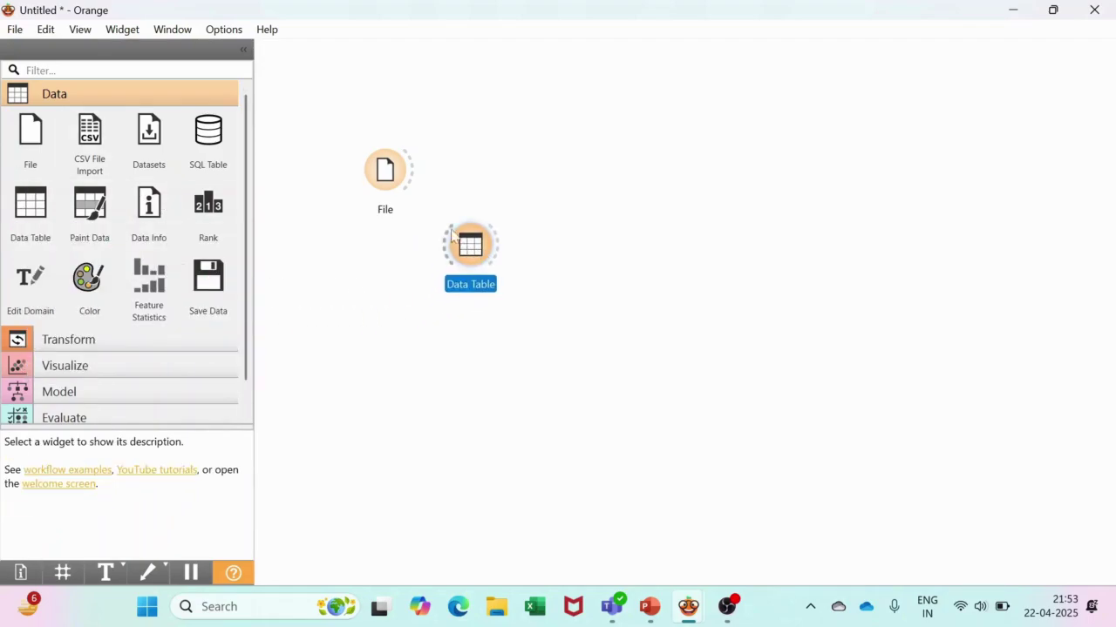
drag(413, 180, 449, 246)
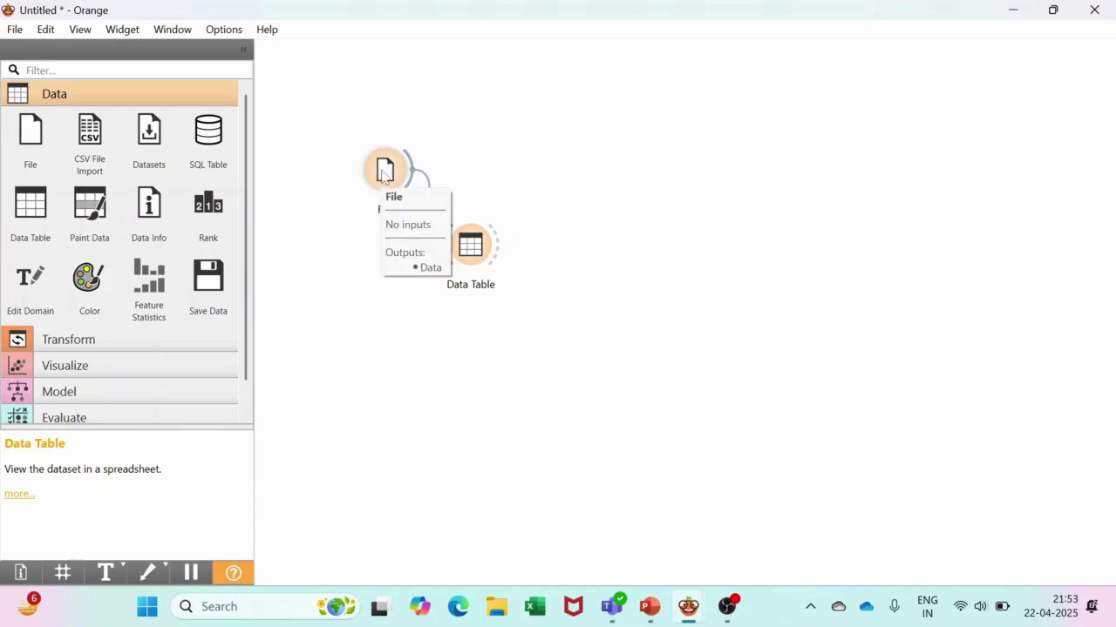
Add Select Columns above the Data Table and connect the File data to it.
click(70, 344)
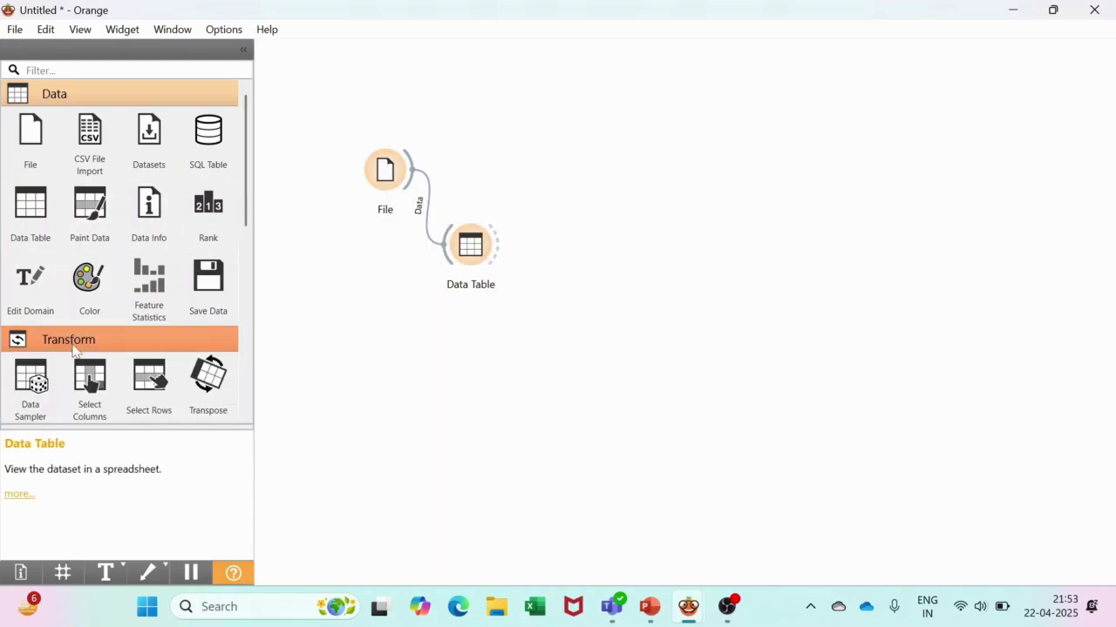
click(94, 94)
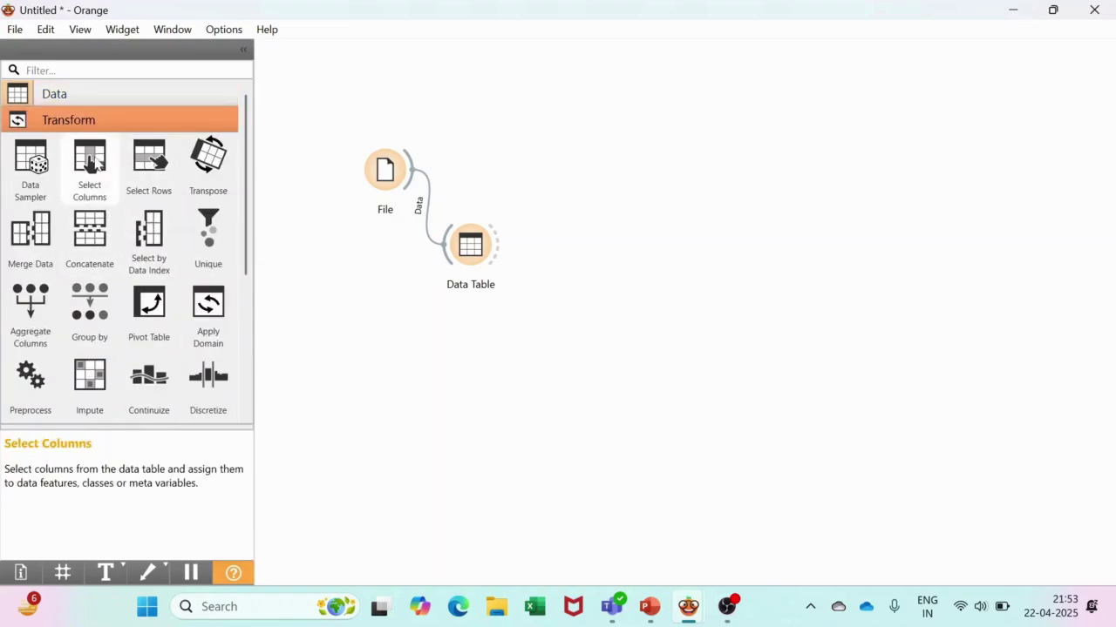
click(90, 163)
drag(600, 248, 544, 87)
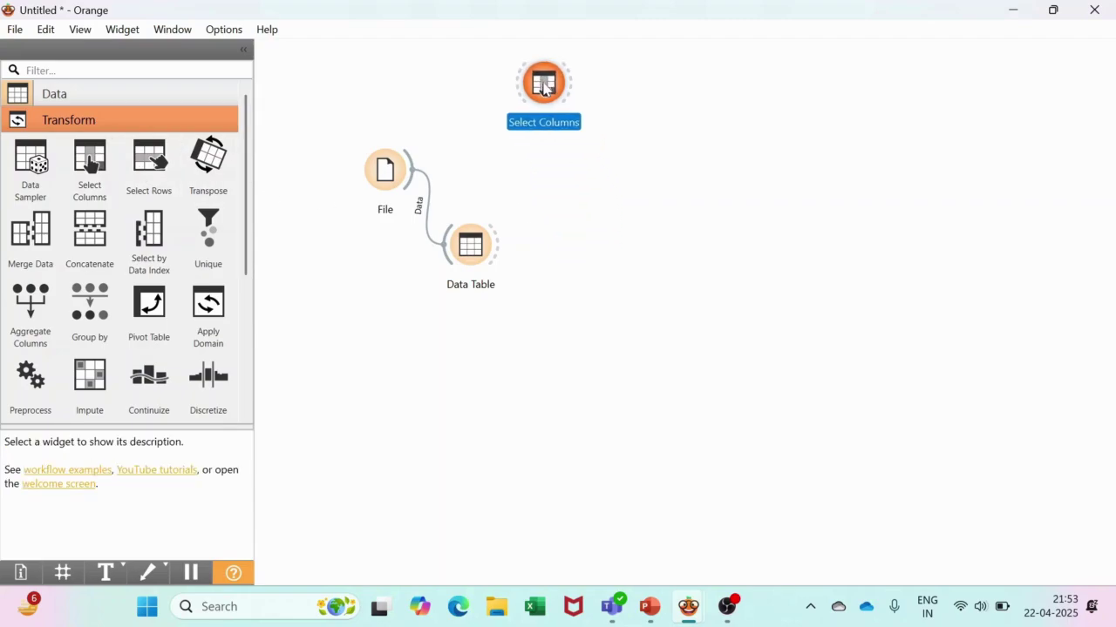
drag(413, 164, 517, 88)
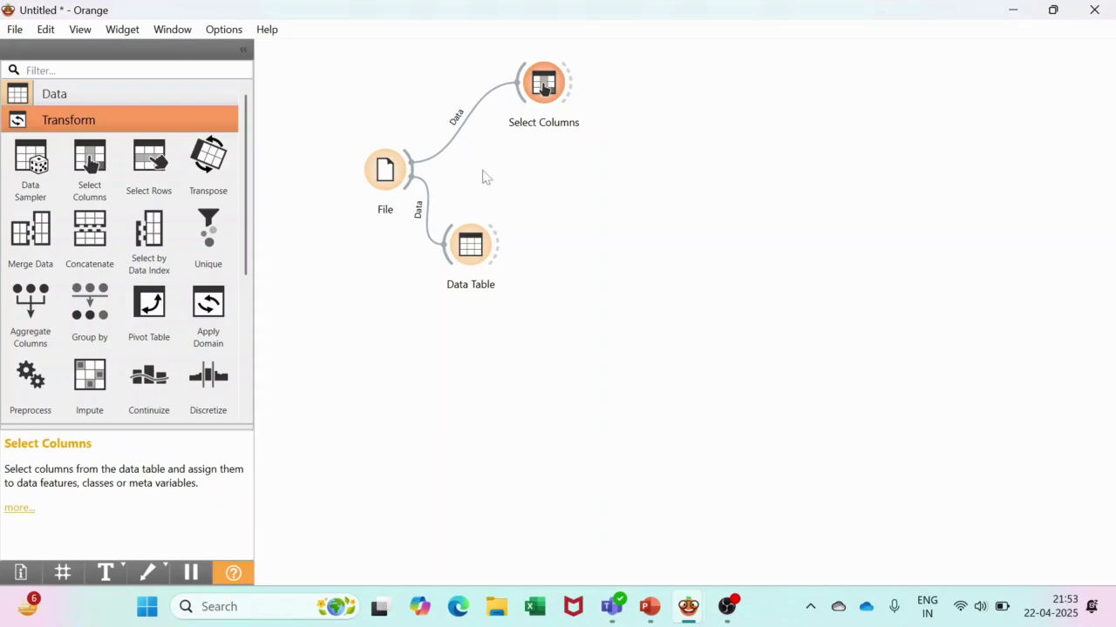
click(546, 92)
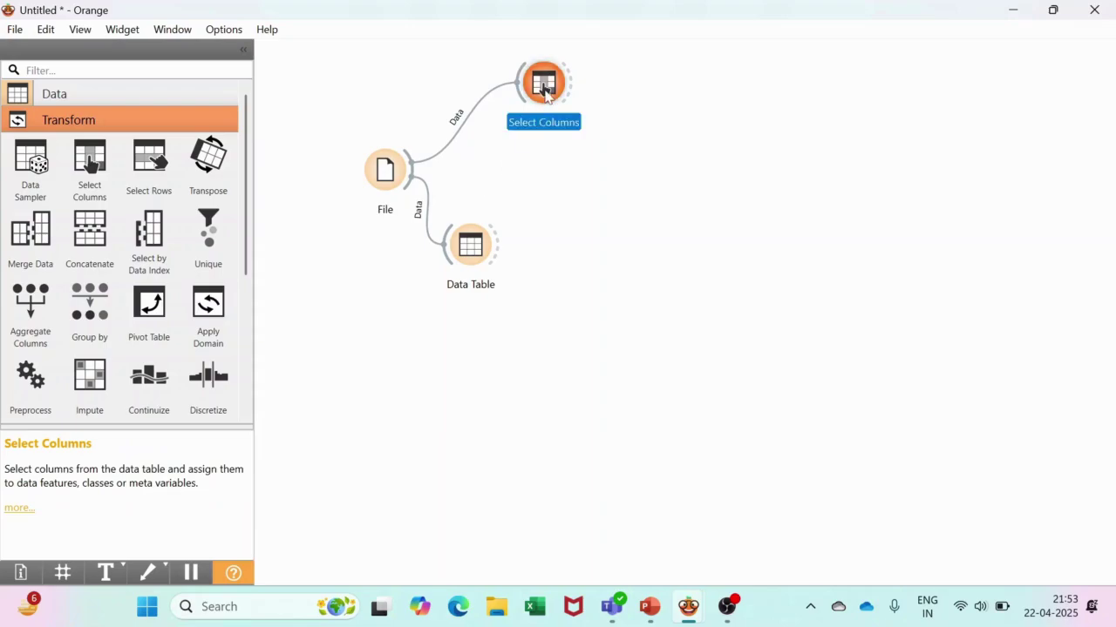
double_click(546, 92)
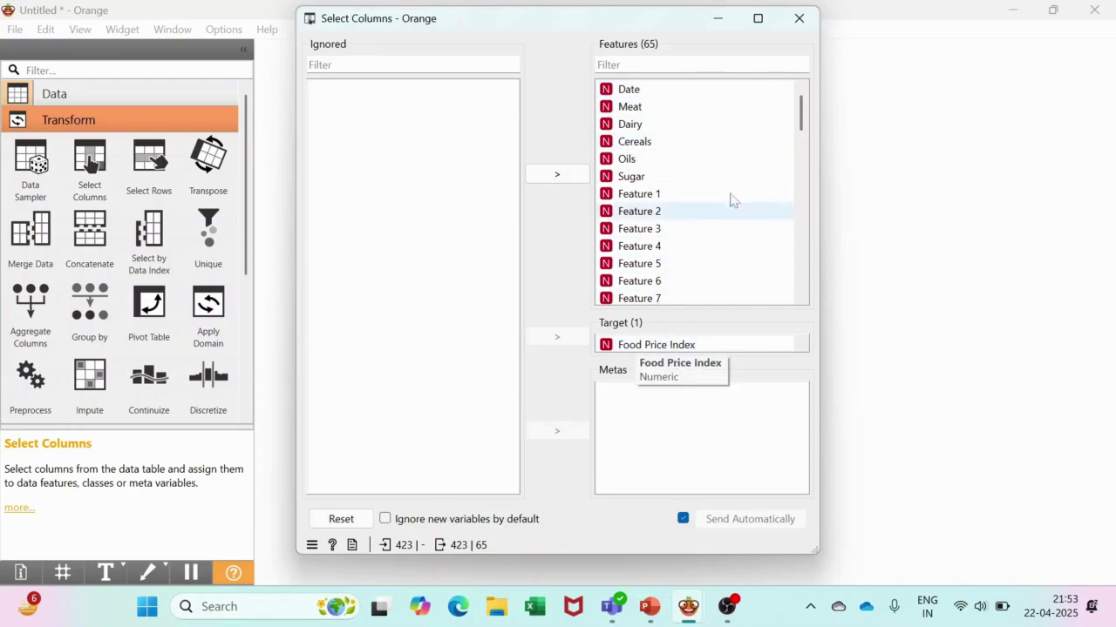
click(798, 17)
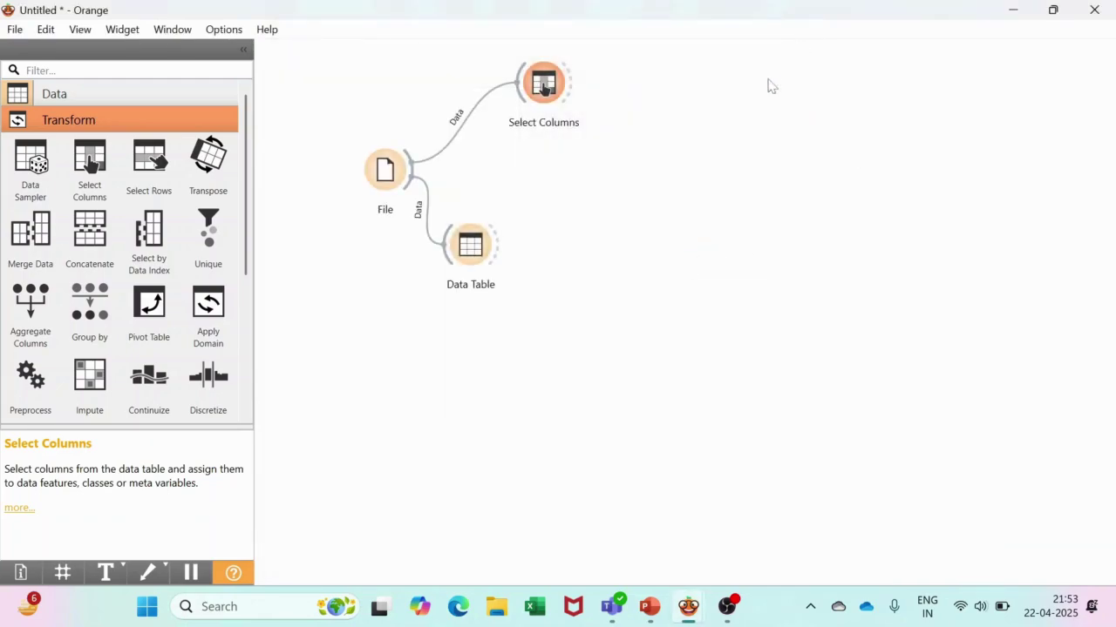
Add a Linear Regression widget from the Model group, placed beside the Data Table.
click(75, 119)
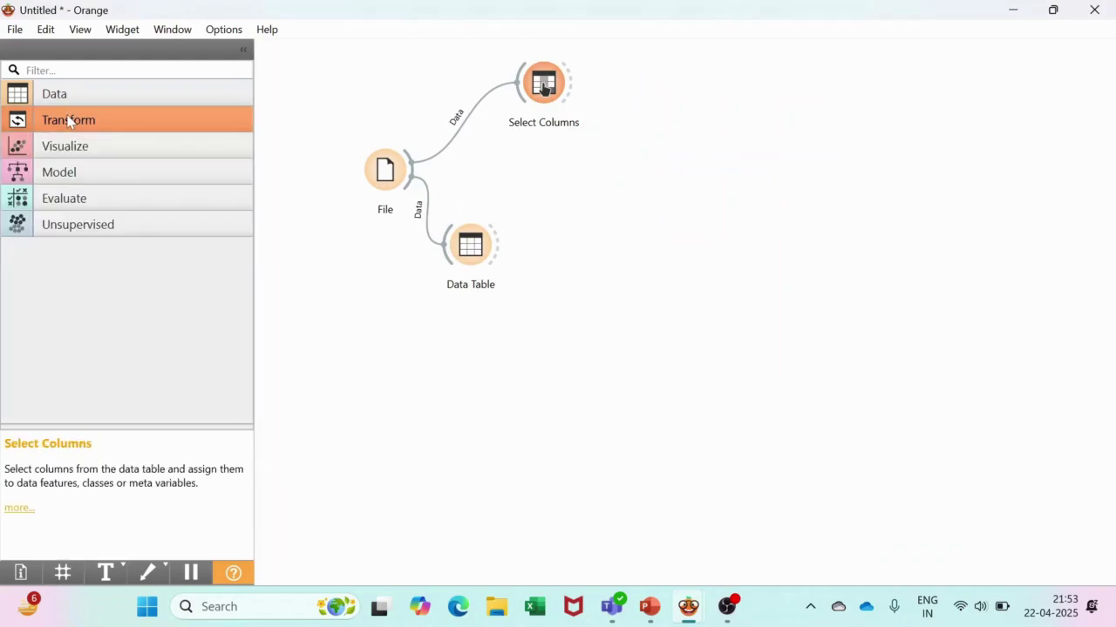
click(75, 147)
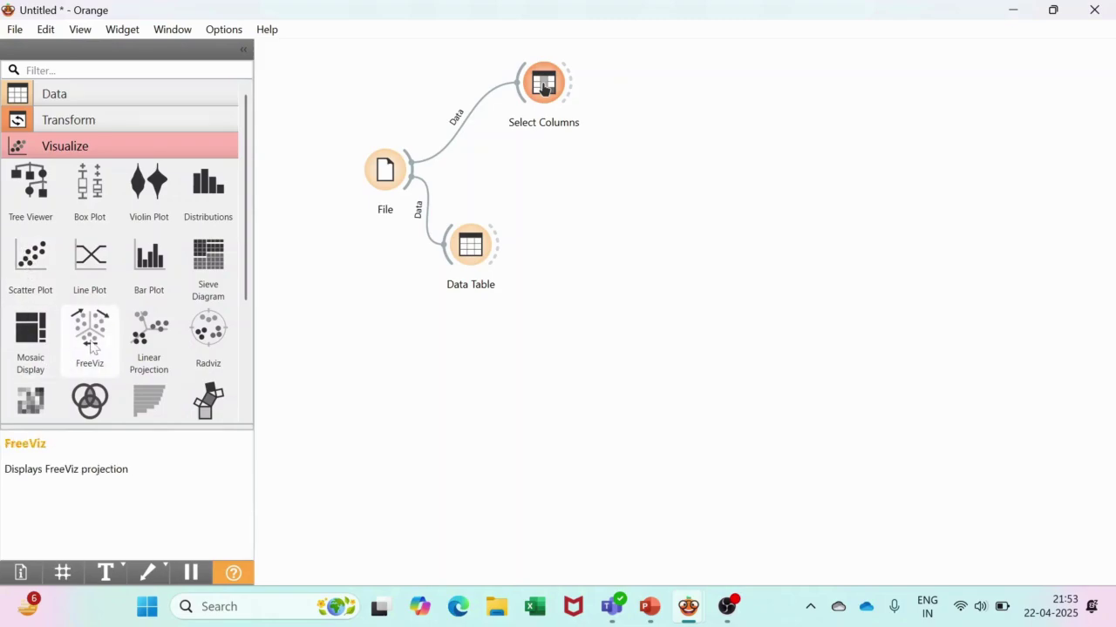
scroll(94, 347, down, 1)
click(82, 95)
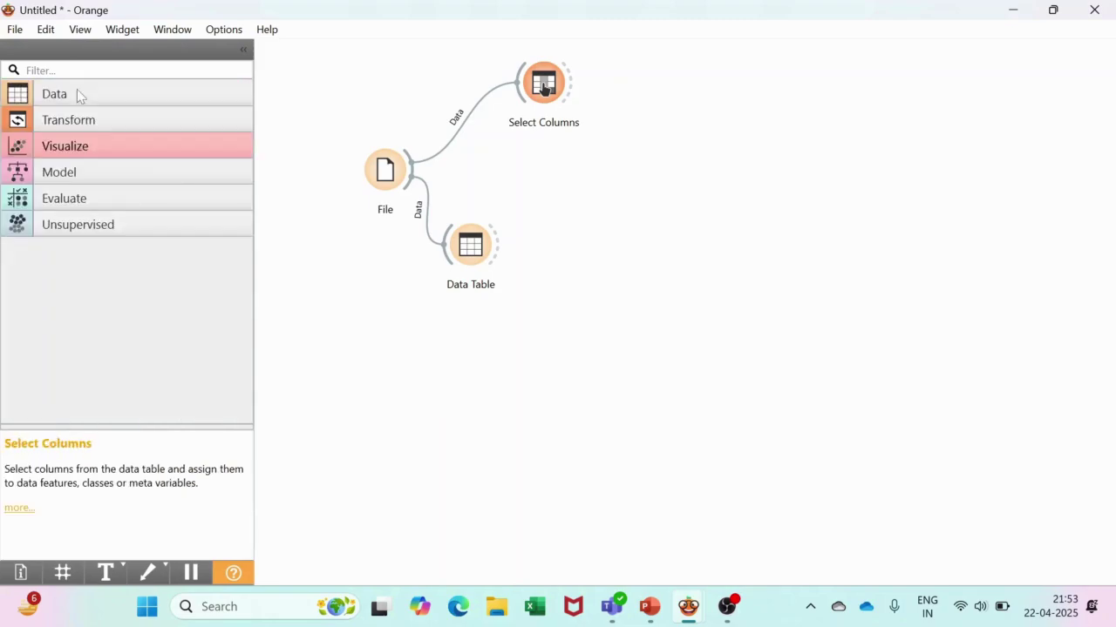
click(70, 178)
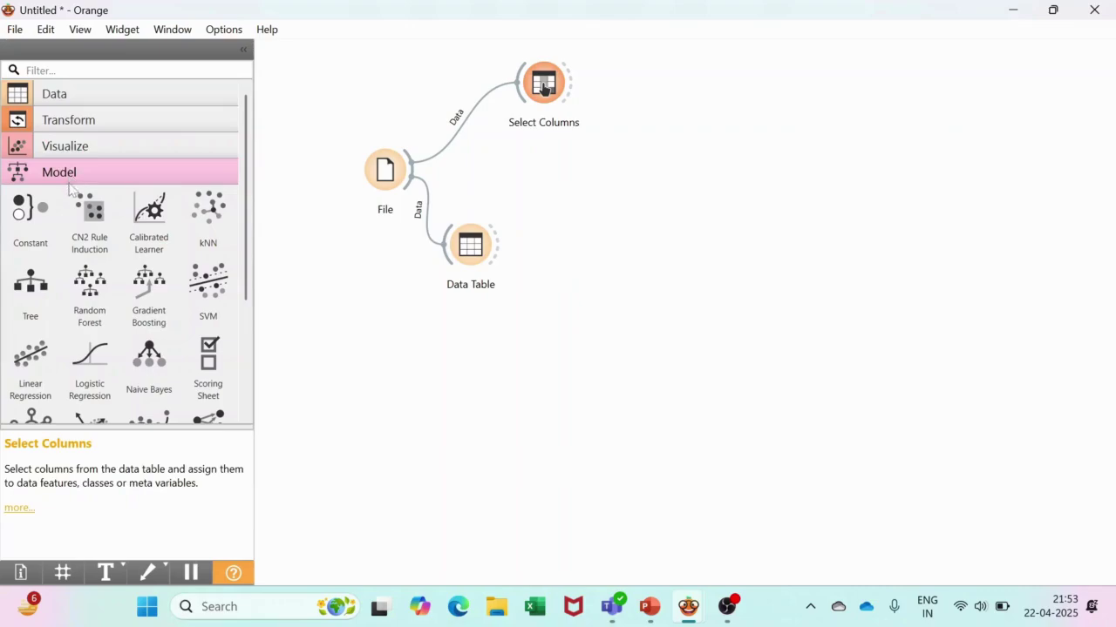
click(38, 360)
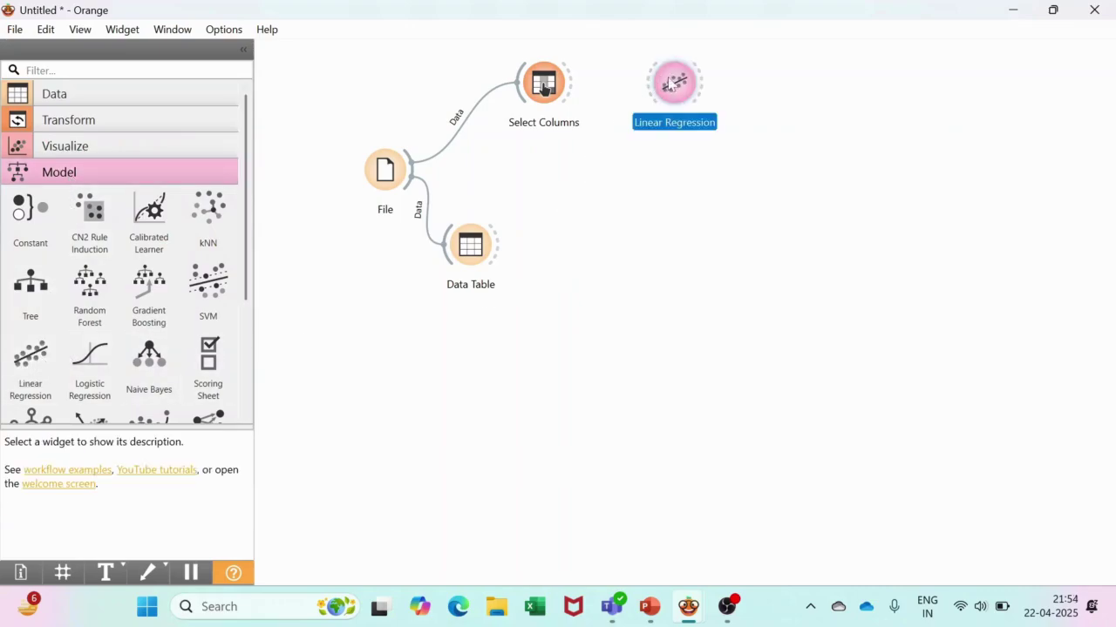
drag(674, 85, 631, 305)
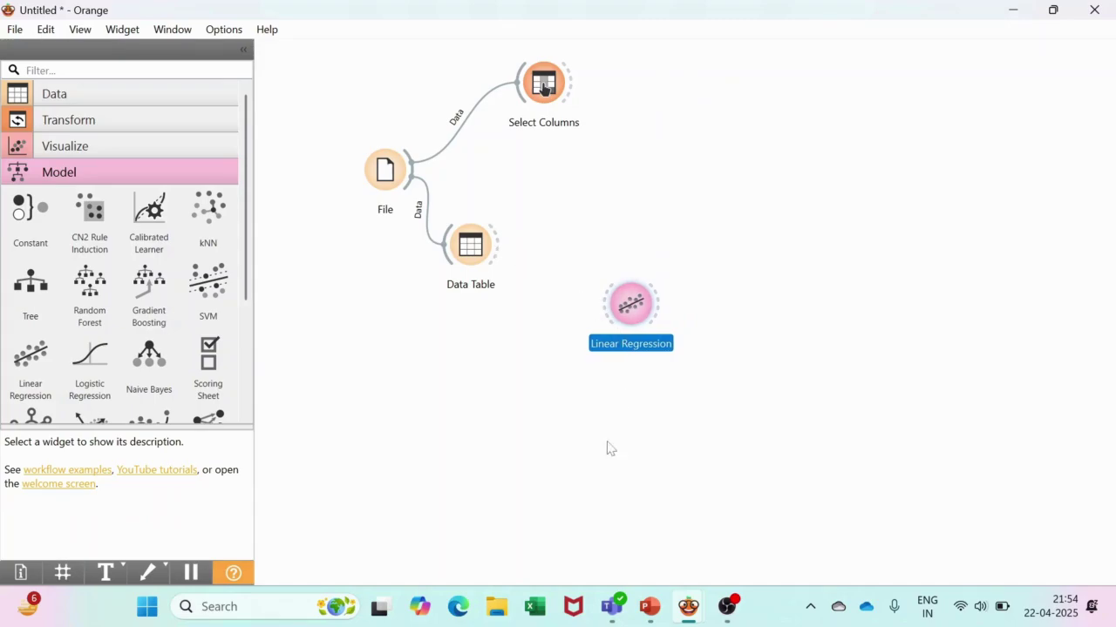
Check the finished Food Price Index workflow, then link Select Columns into Linear Regression.
mouse_move(693, 614)
click(643, 528)
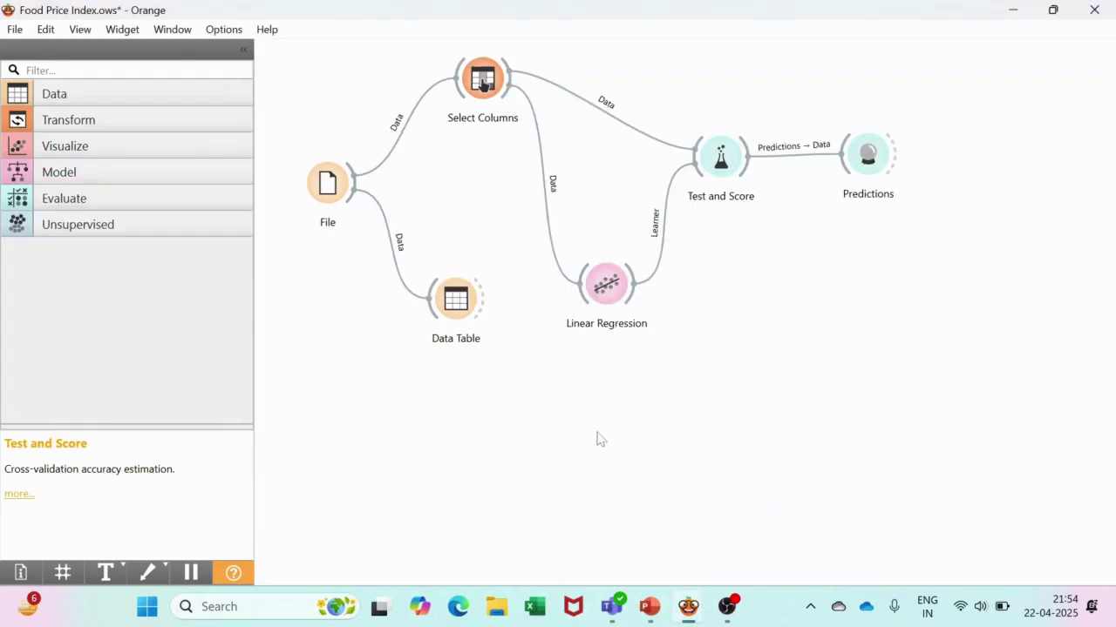
mouse_move(697, 589)
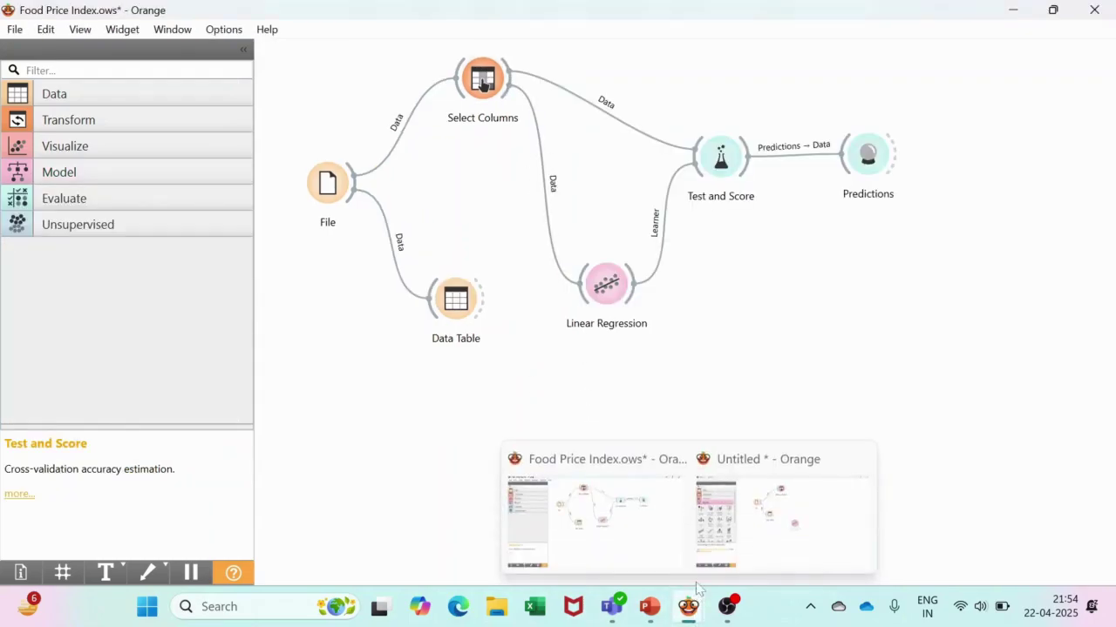
click(790, 514)
drag(571, 83, 684, 176)
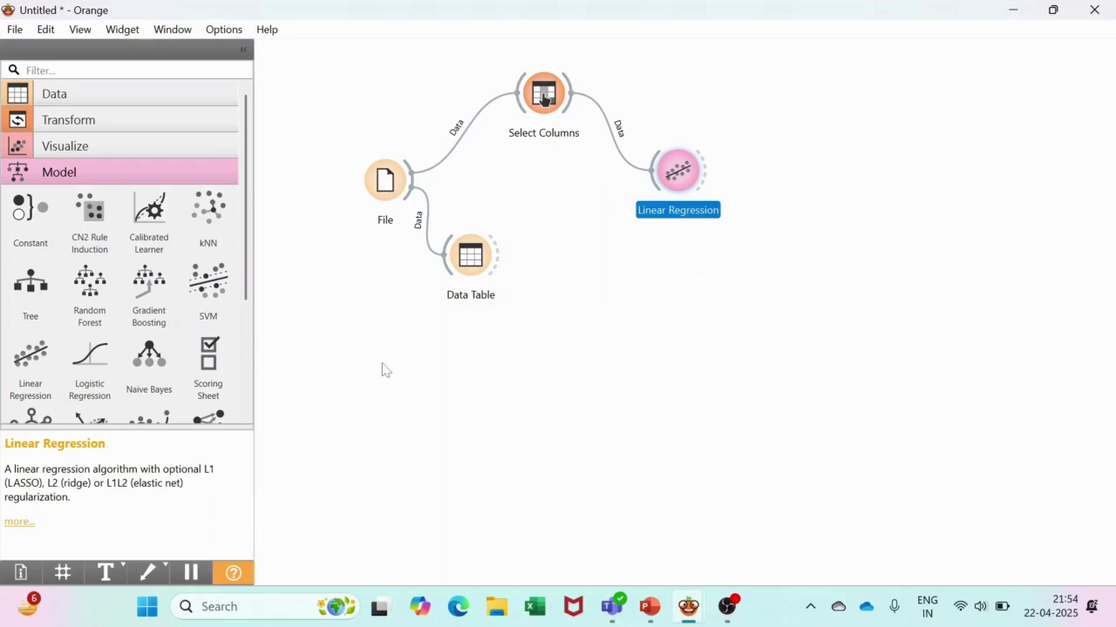
Add Test and Score with Linear Regression as learner and Select Columns as data.
click(63, 173)
click(57, 206)
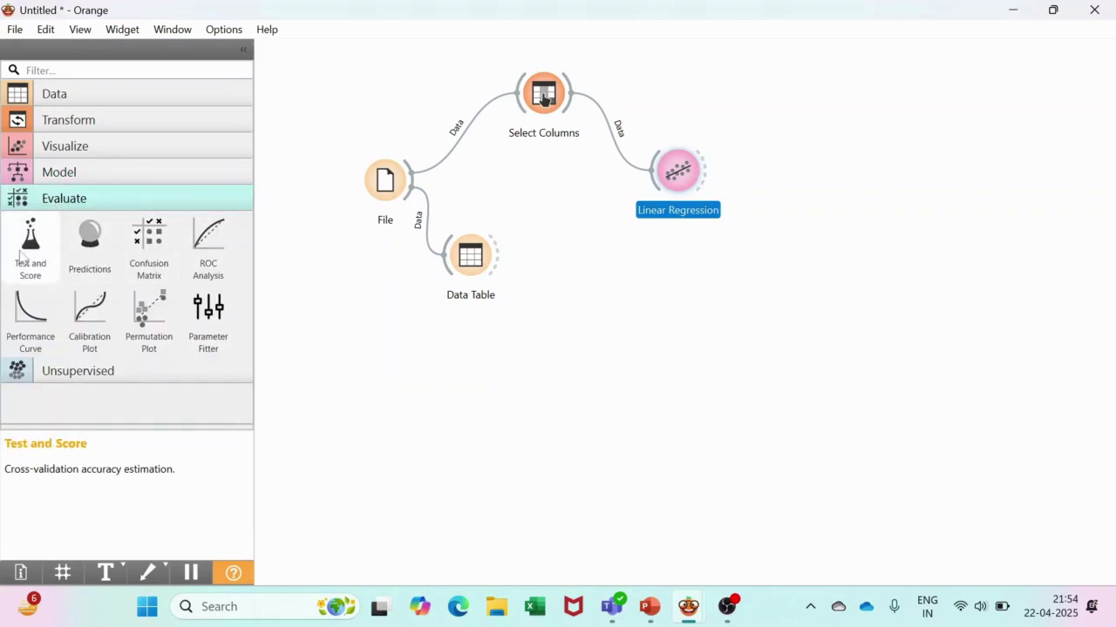
drag(29, 244, 843, 125)
drag(707, 179, 804, 122)
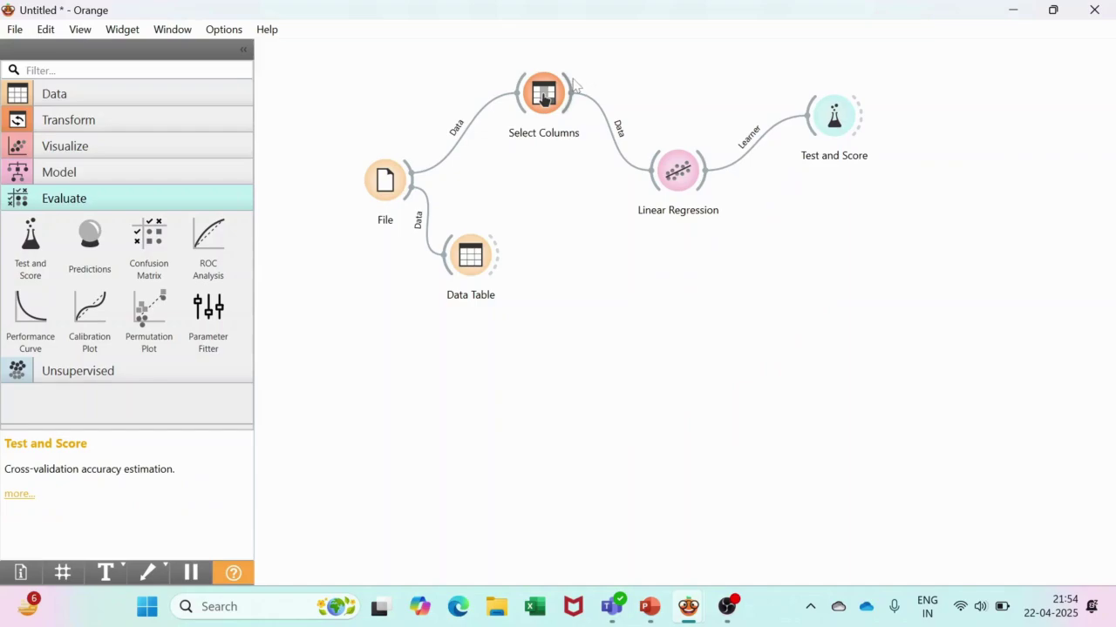
drag(576, 84, 807, 117)
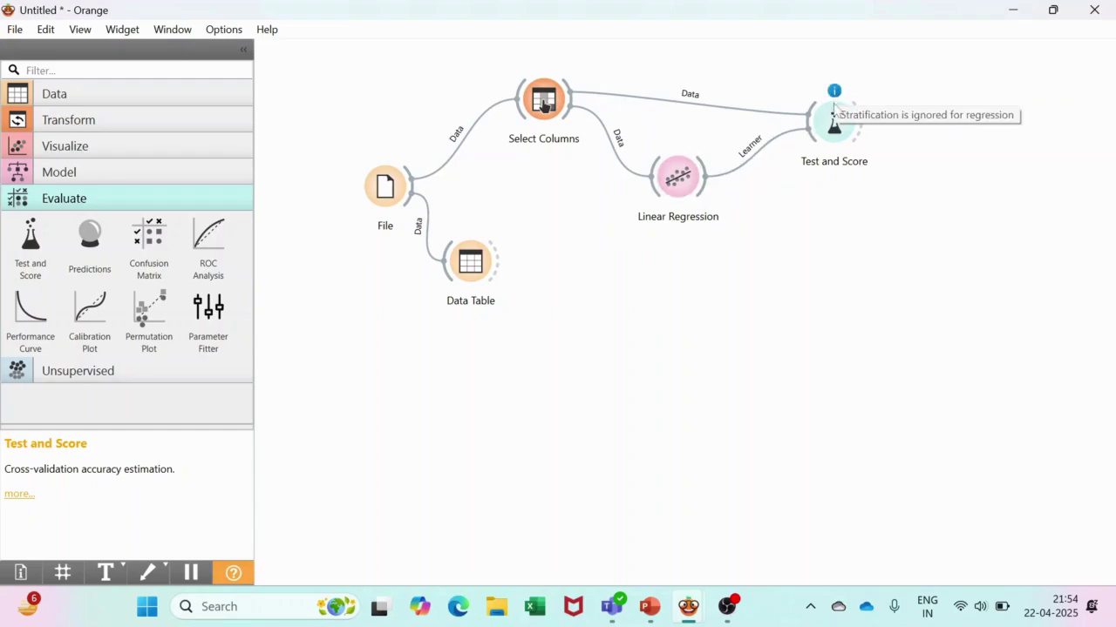
mouse_move(837, 96)
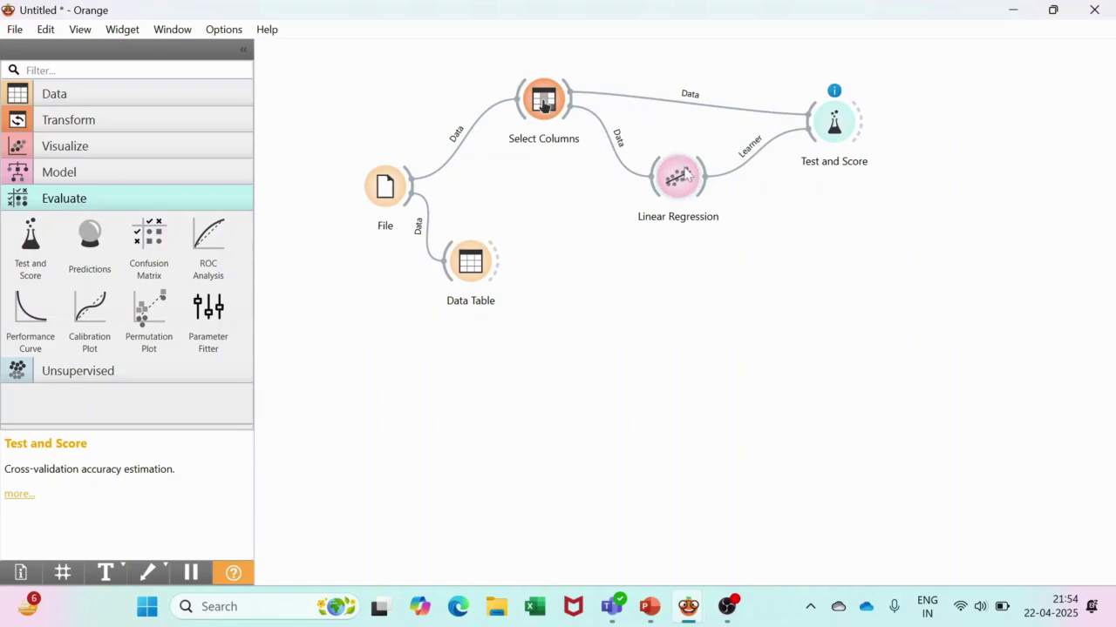
drag(687, 179, 680, 231)
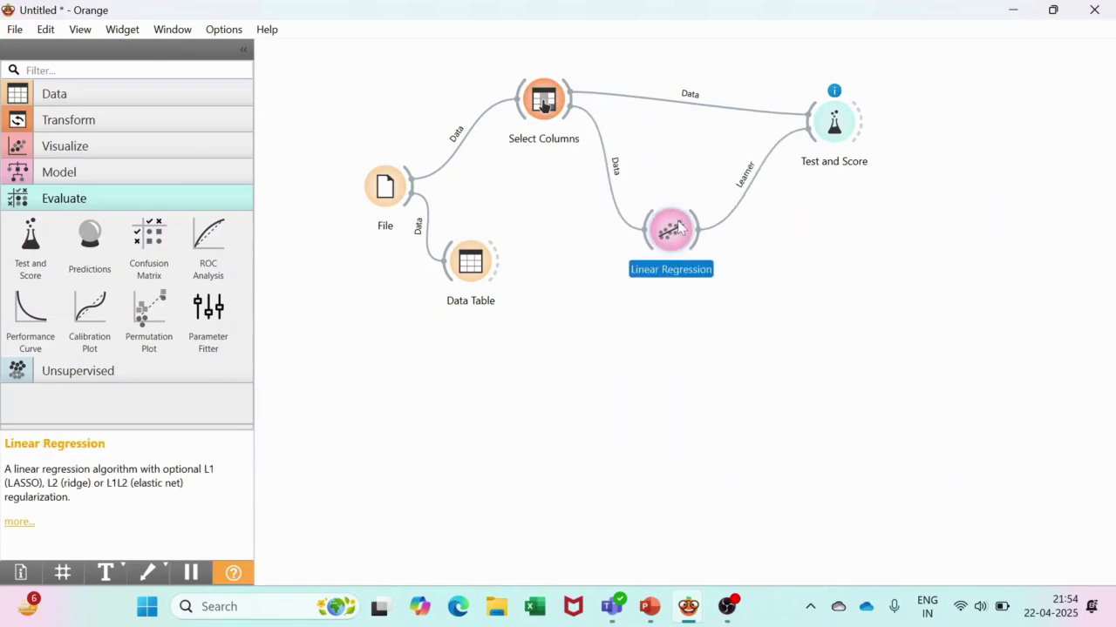
click(835, 94)
Uncheck Stratified cross-validation in Test and Score to clear its warning.
double_click(835, 98)
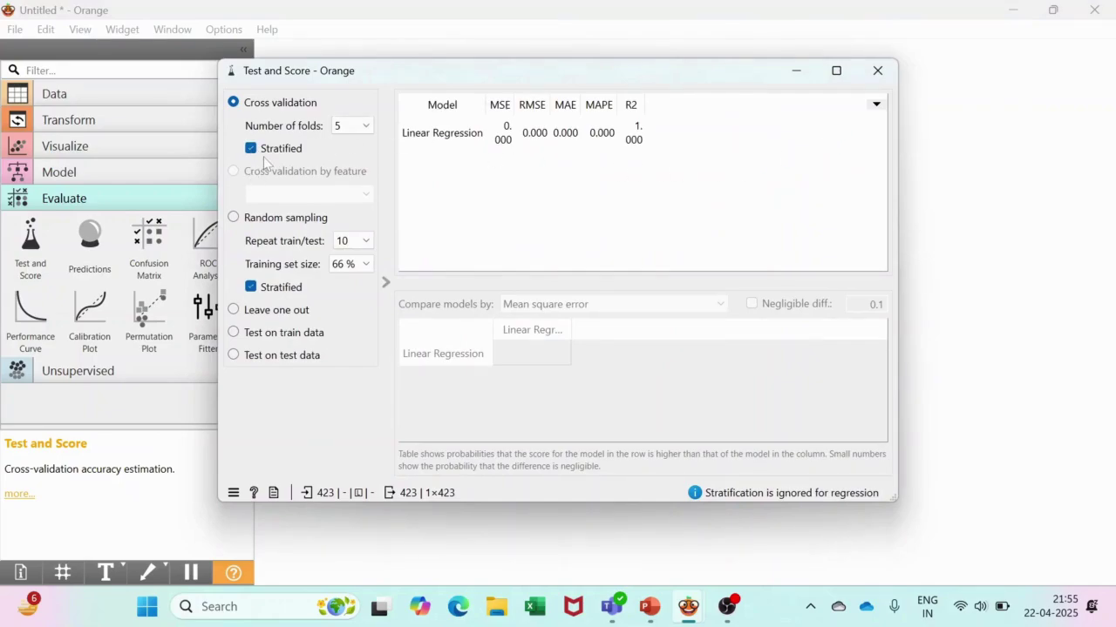
click(252, 149)
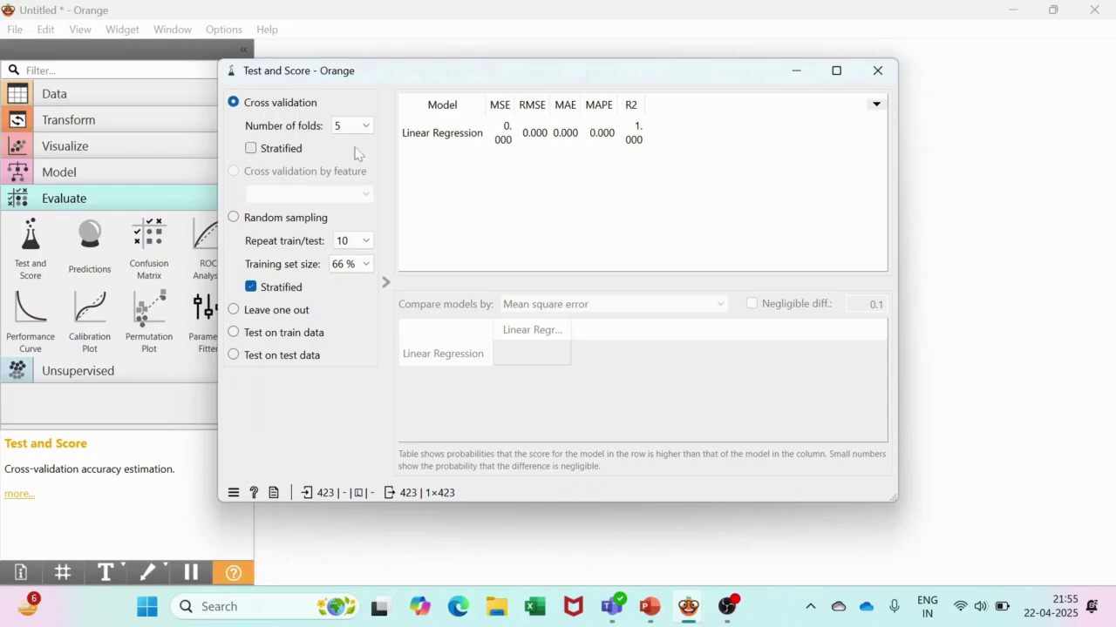
click(878, 71)
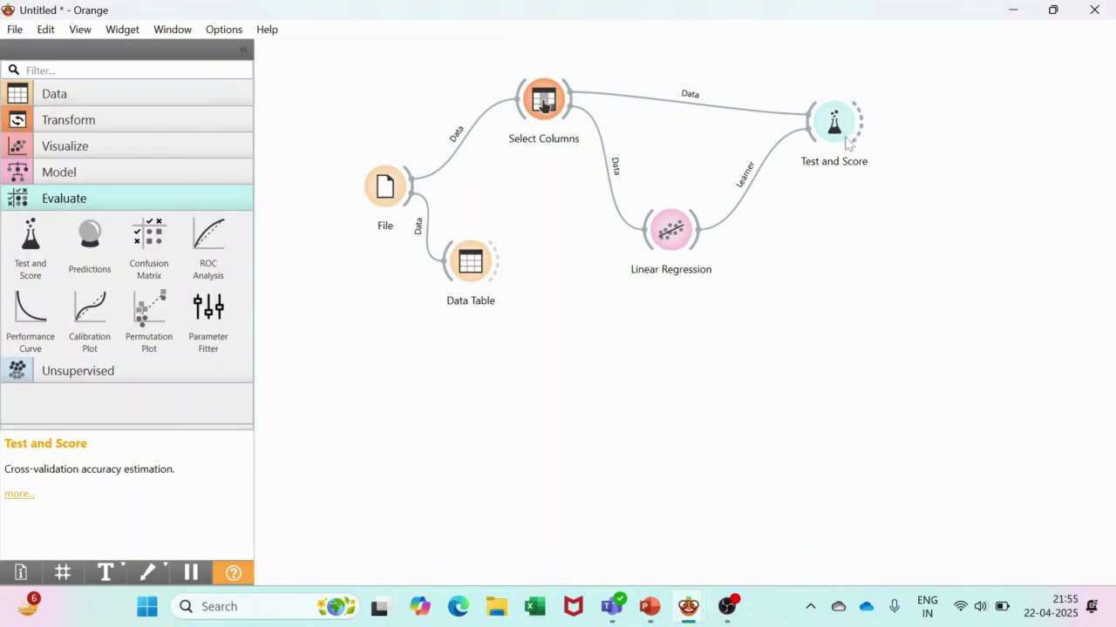
Add a Predictions widget fed by Test and Score's predictions.
click(85, 235)
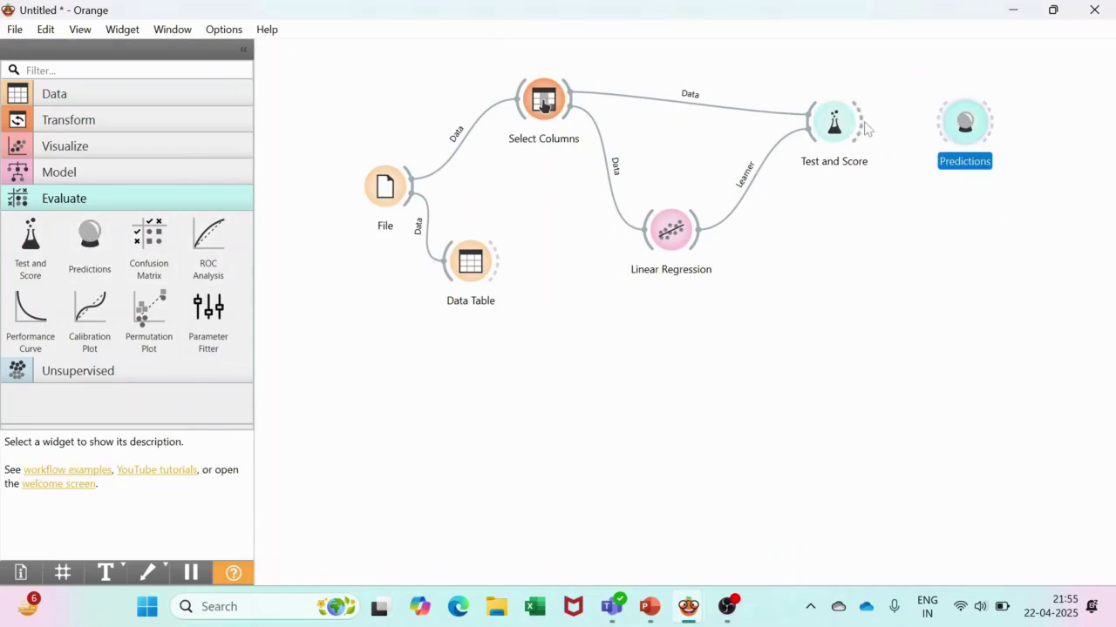
drag(863, 130, 938, 132)
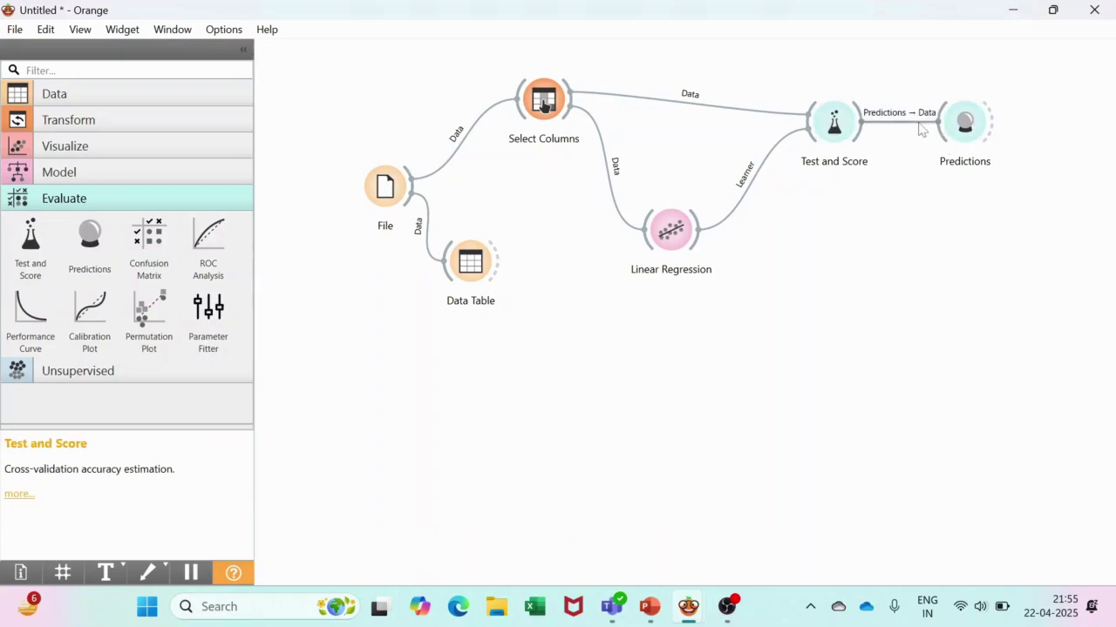
double_click(966, 125)
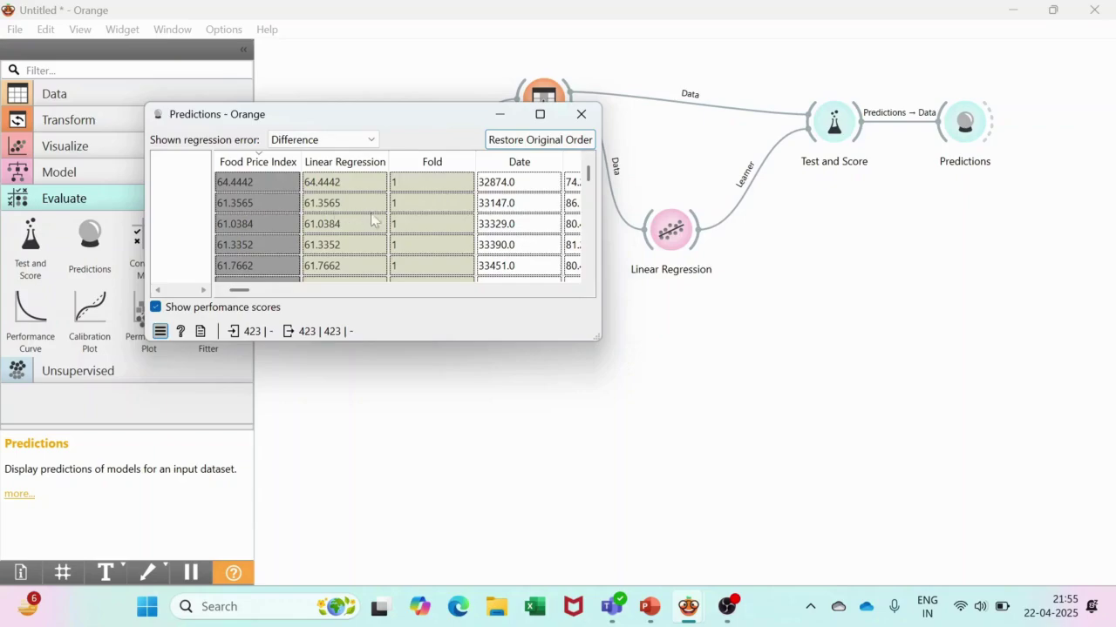
Scroll through the predicted Food Price Index values, then close the results window.
scroll(427, 234, down, 1)
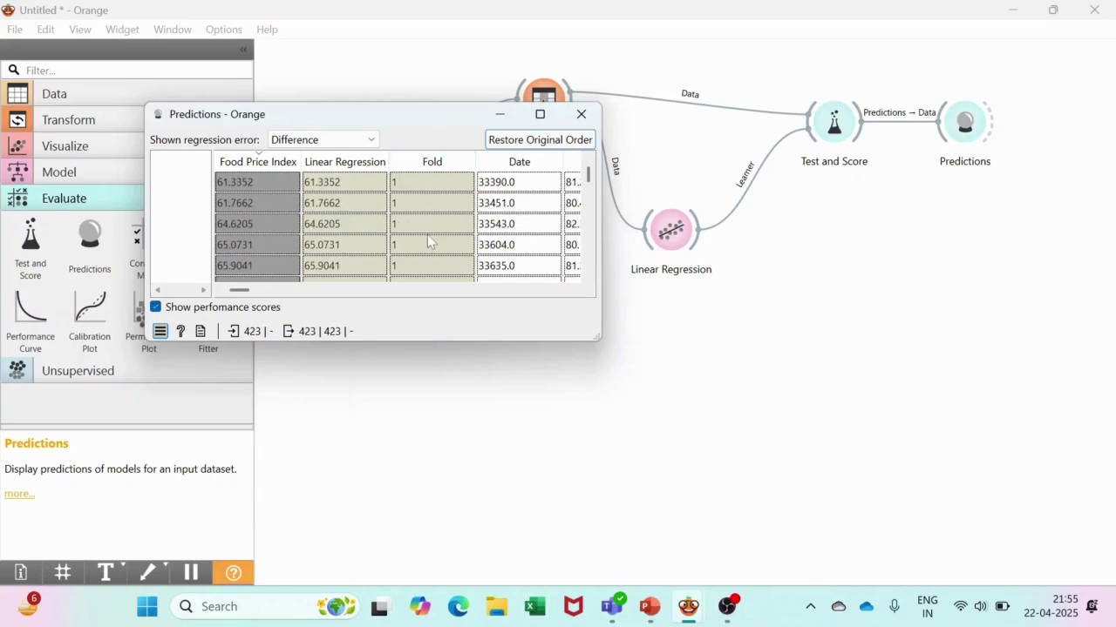
scroll(427, 236, down, 20)
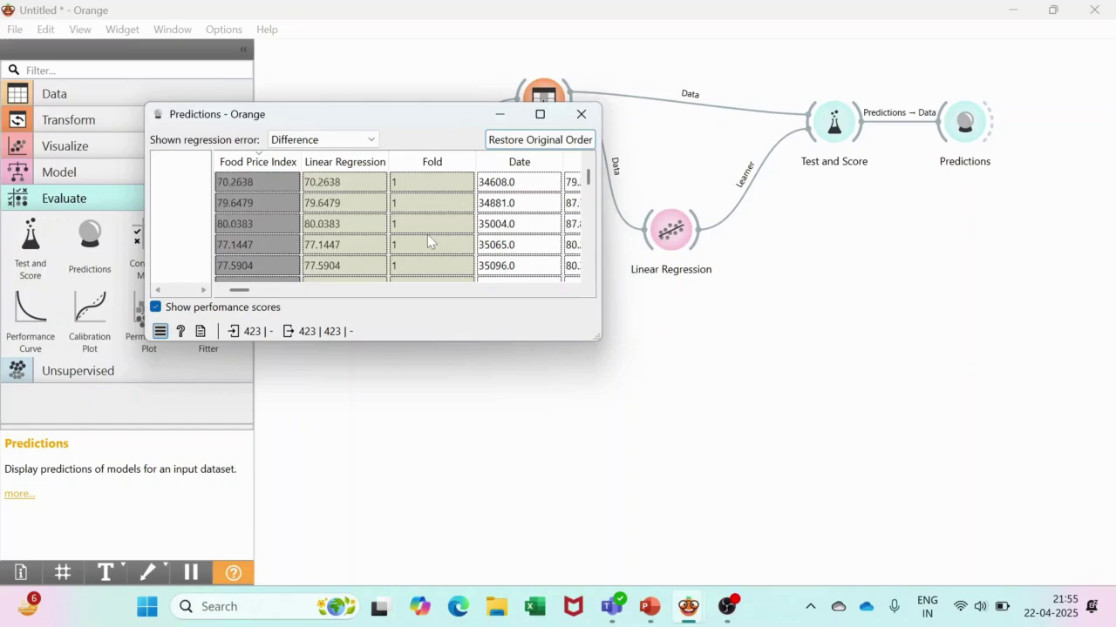
scroll(427, 234, down, 10)
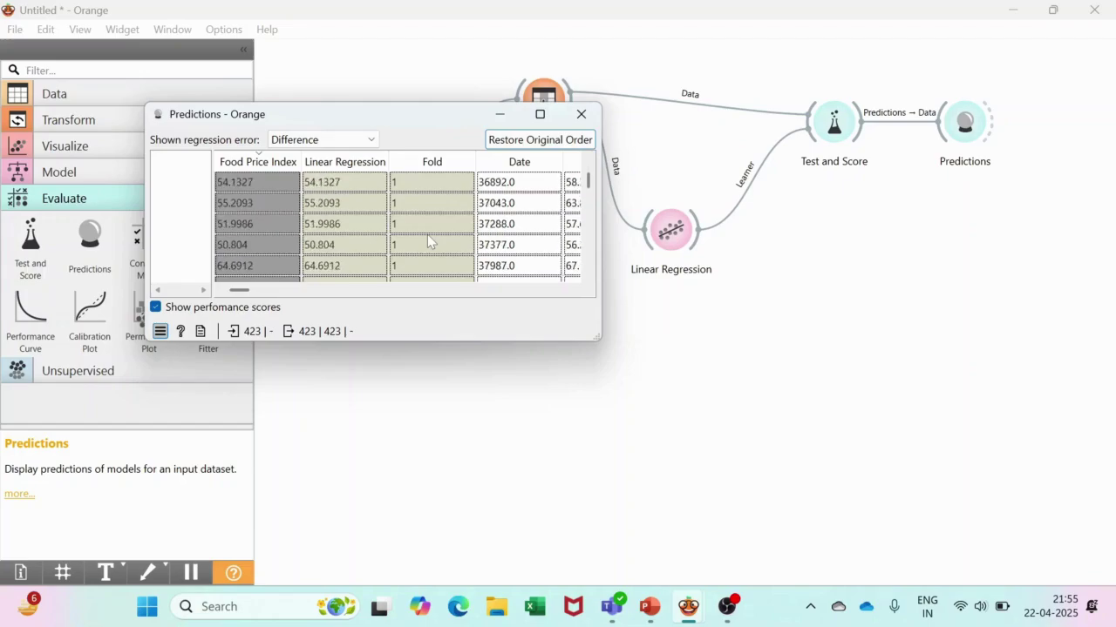
scroll(428, 232, down, 20)
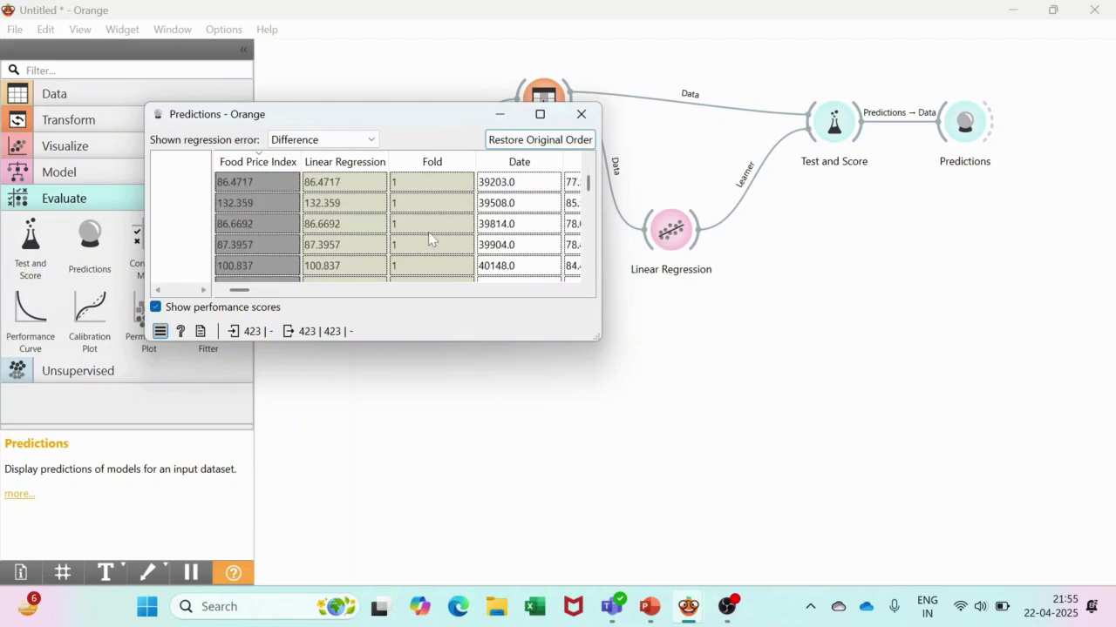
scroll(428, 232, down, 4)
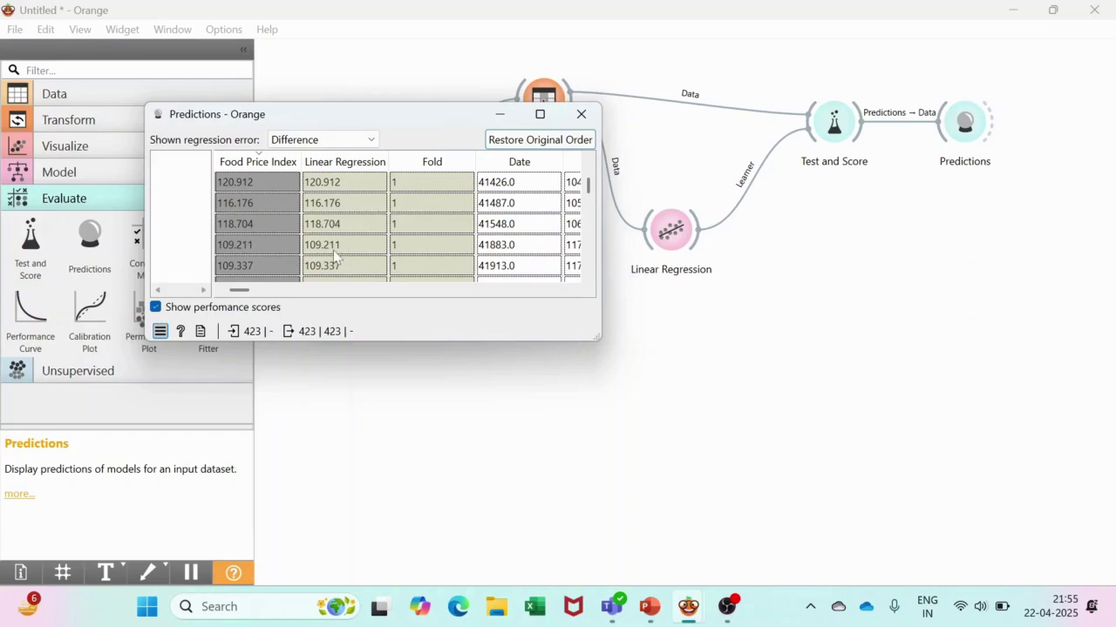
scroll(411, 237, down, 8)
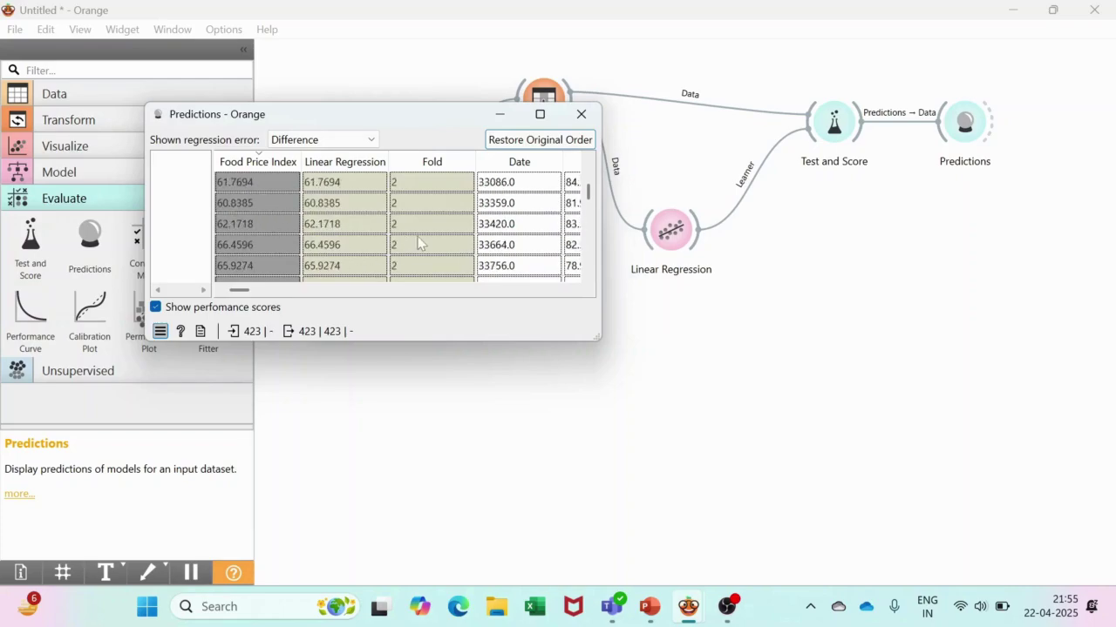
scroll(424, 244, down, 5)
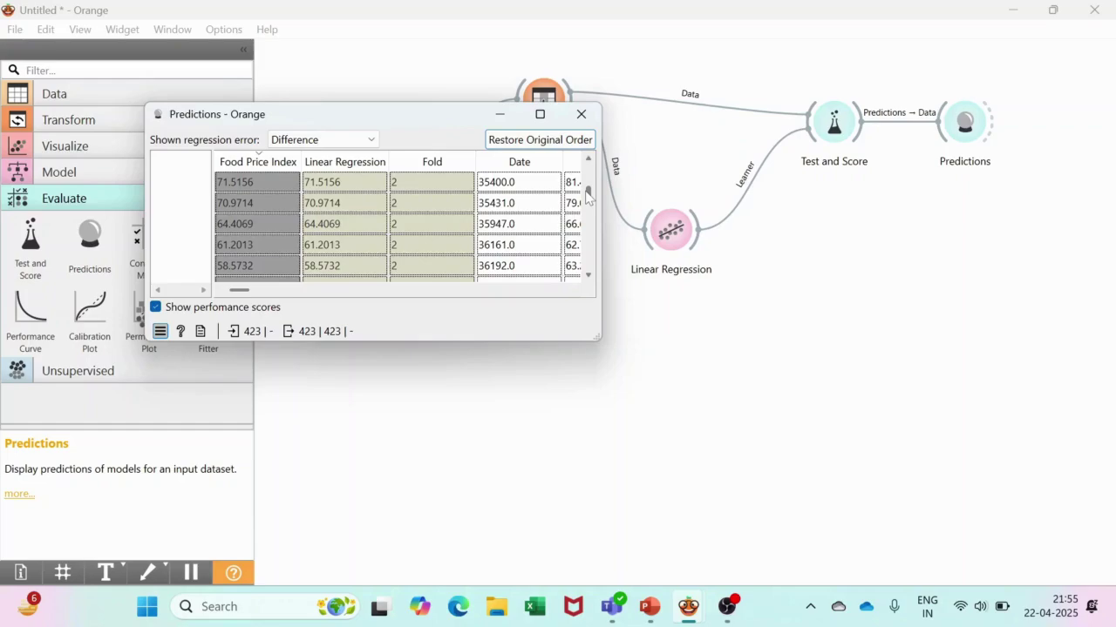
drag(588, 198, 588, 212)
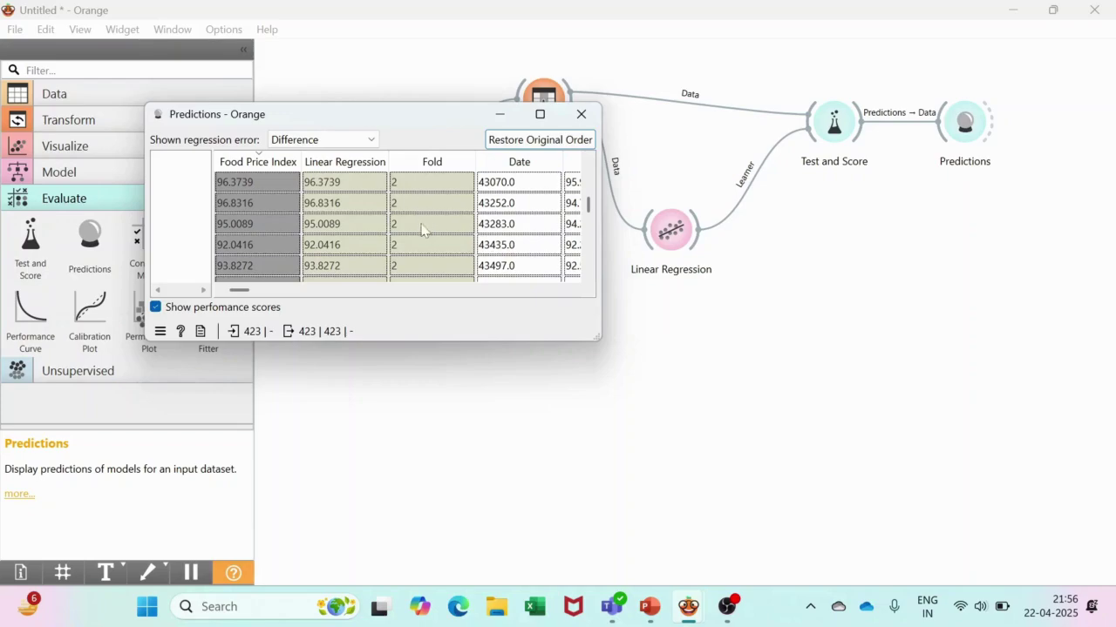
scroll(417, 237, down, 6)
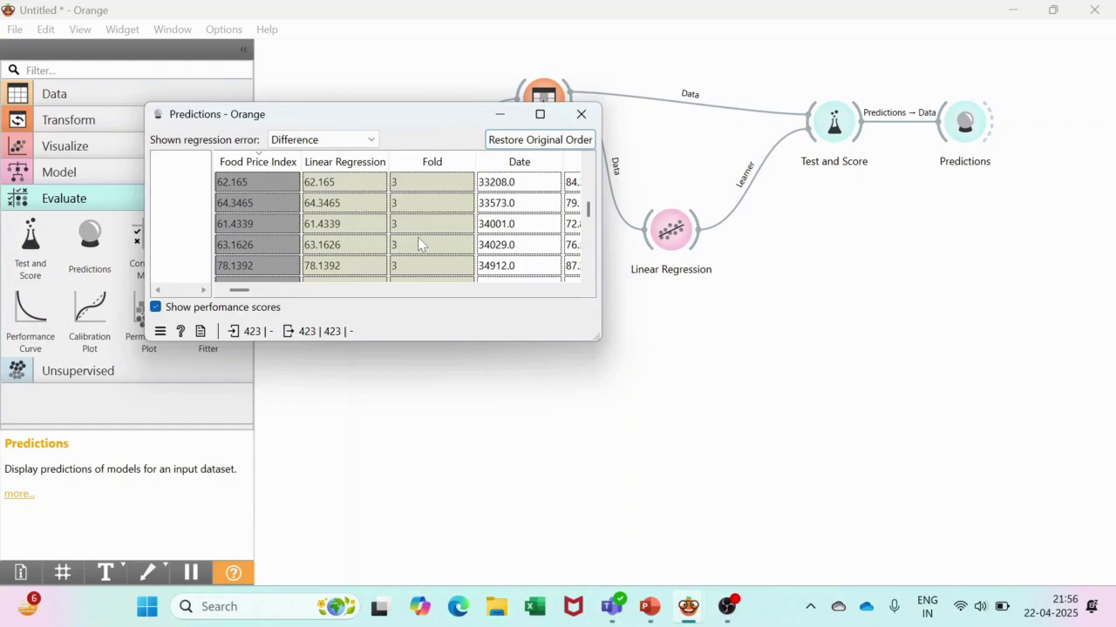
scroll(418, 237, up, 8)
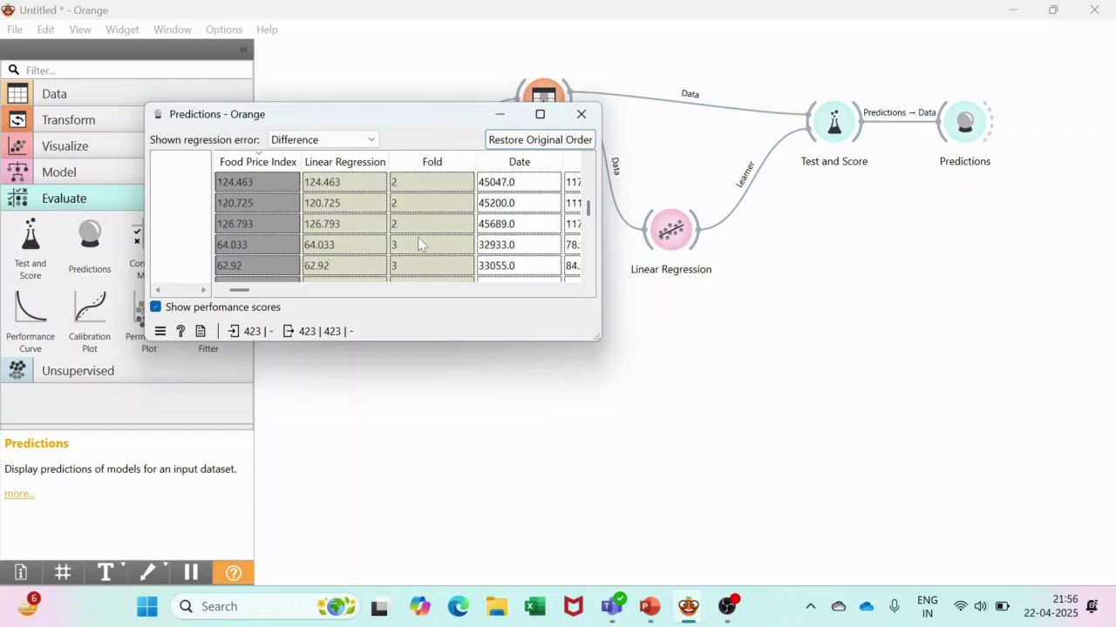
scroll(417, 237, up, 8)
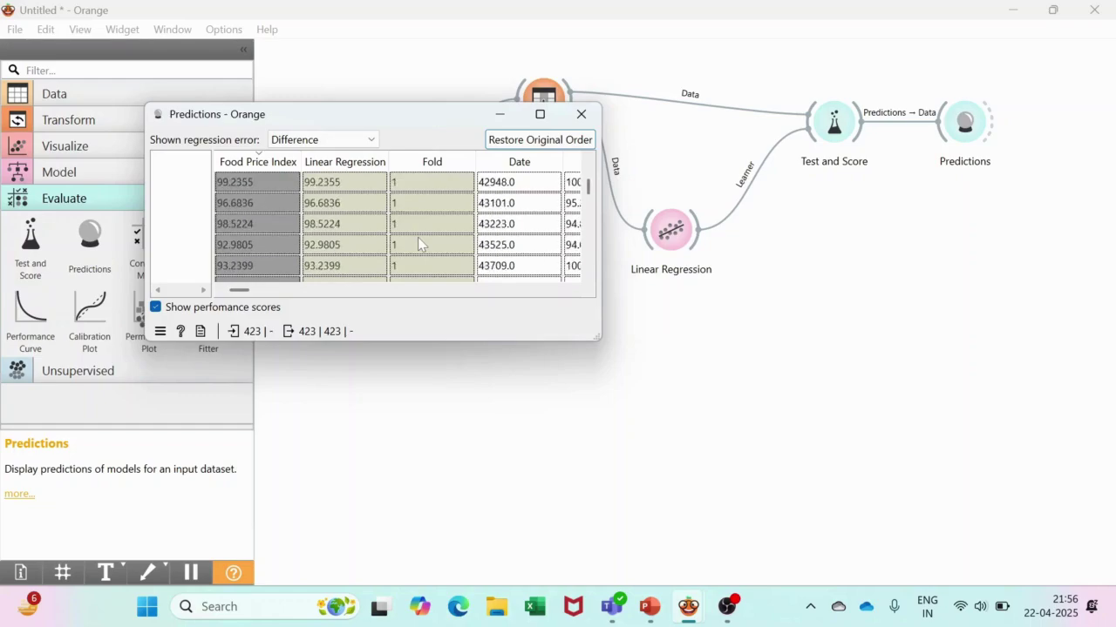
click(580, 115)
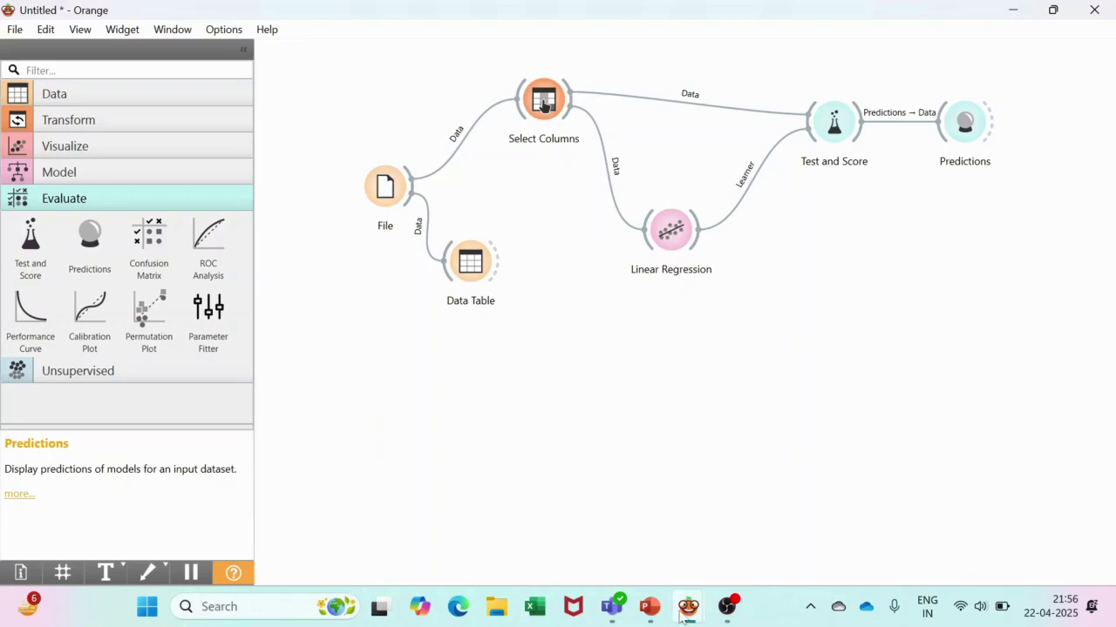
In PowerPoint, move past the Food Price Index slide to slide 10 and start the slide show from it.
click(647, 606)
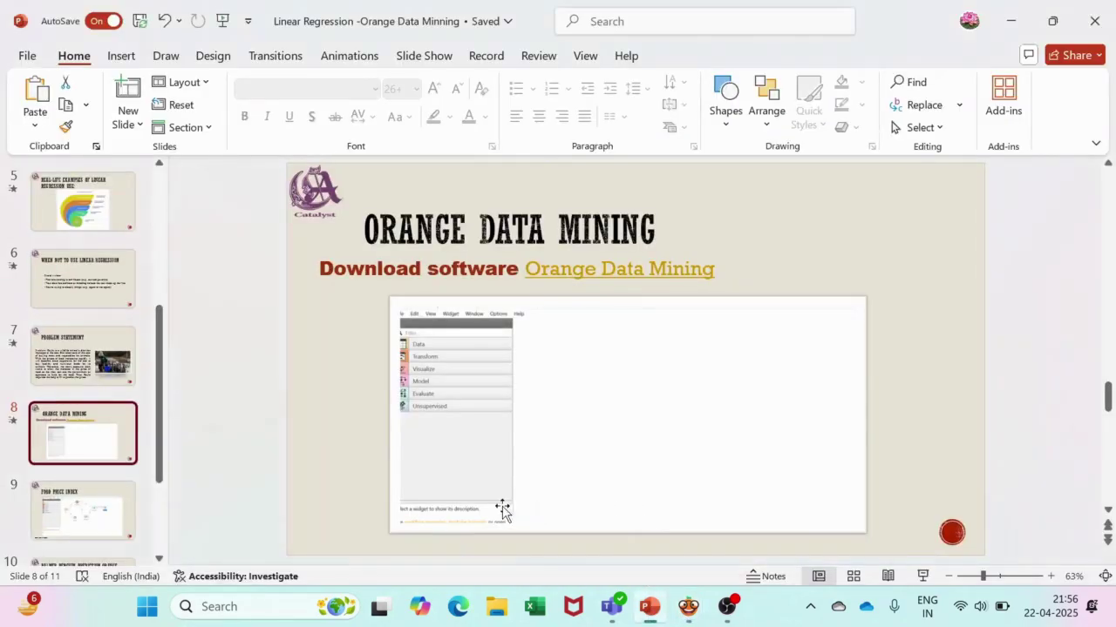
click(106, 497)
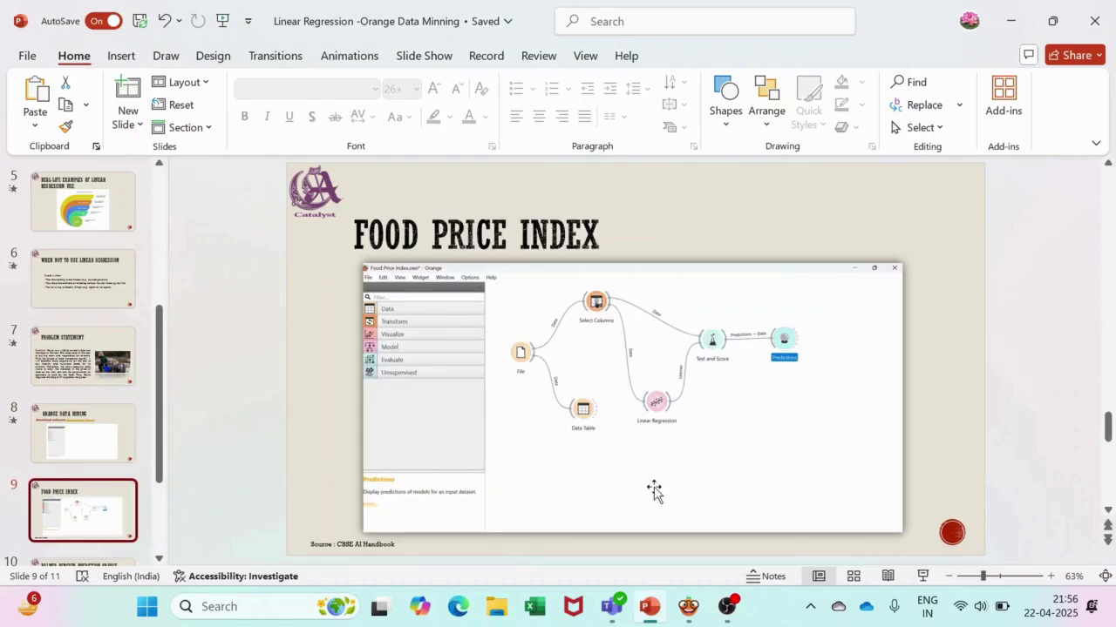
scroll(82, 435, down, 2)
click(83, 484)
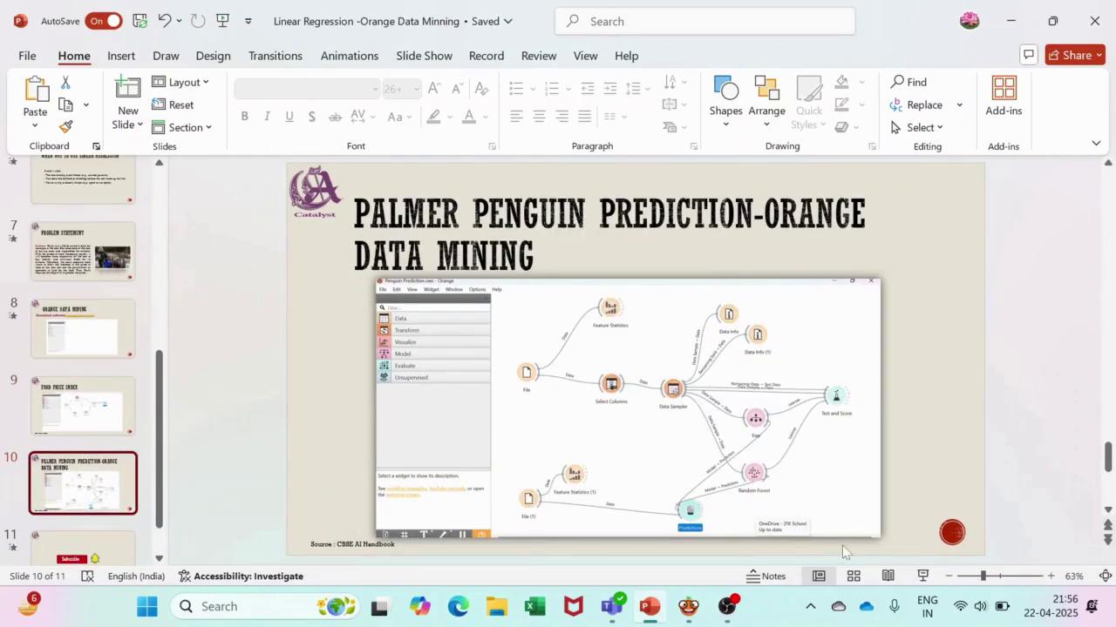
click(922, 576)
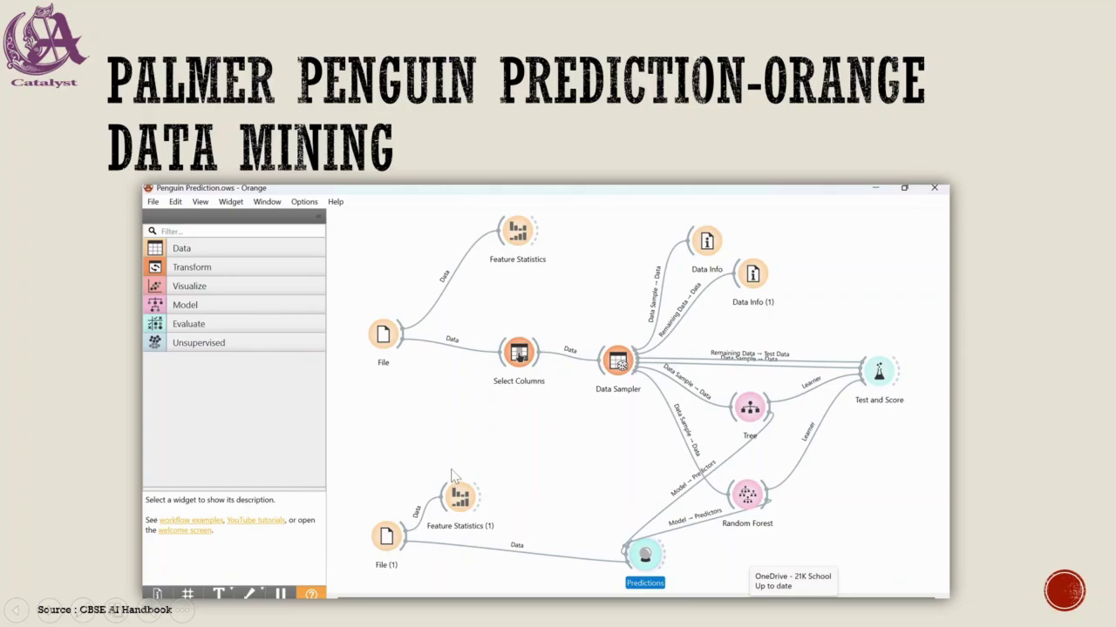
key(Escape)
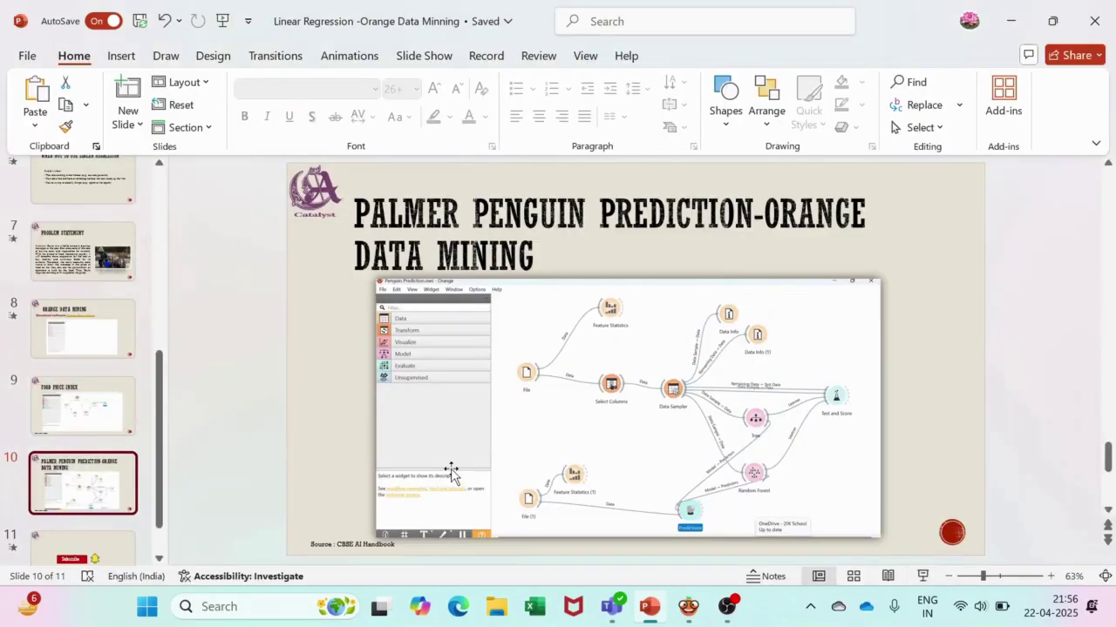
click(921, 579)
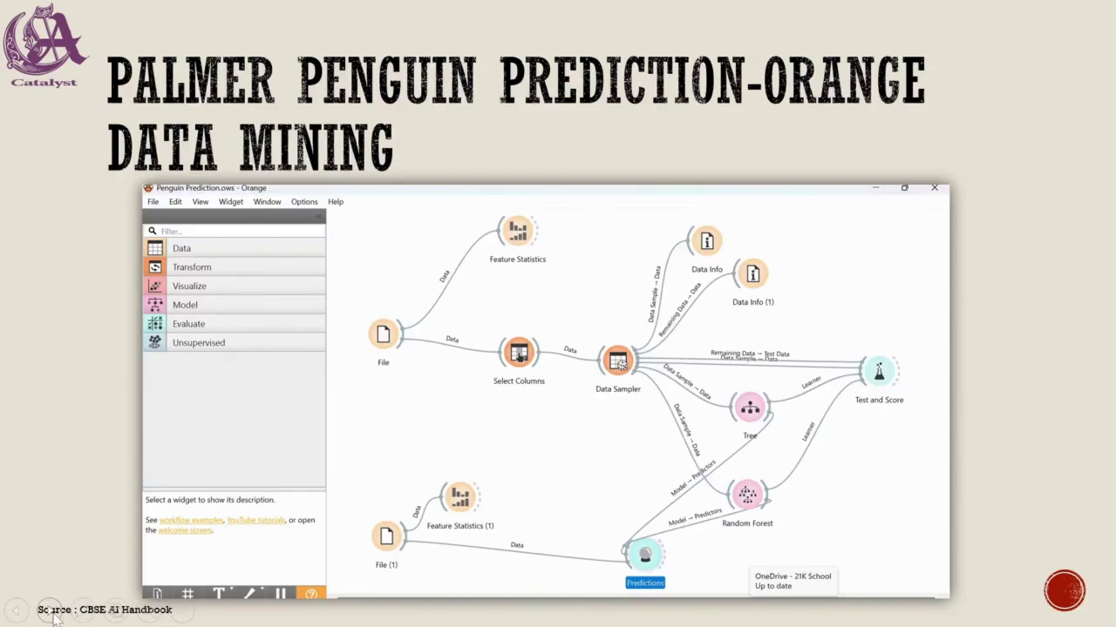